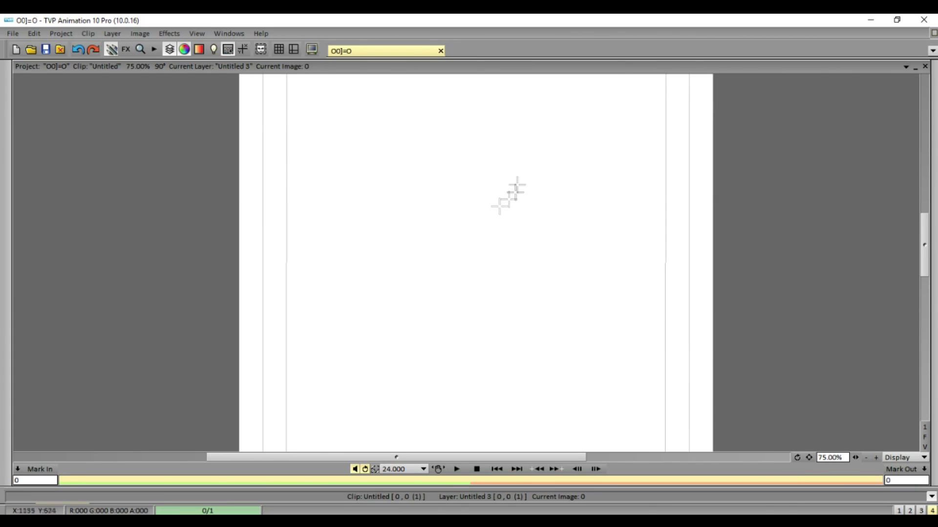
# Step: Sketch a red stick figure with head circle, jaw, body, arm, hips, legs and shoulder circle
pyautogui.moveTo(449, 117)
pyautogui.mouseDown()
pyautogui.moveTo(464, 146)
pyautogui.moveTo(486, 151)
pyautogui.moveTo(470, 114)
pyautogui.moveTo(453, 153)
pyautogui.moveTo(463, 195)
pyautogui.mouseUp()
pyautogui.moveTo(495, 152)
pyautogui.mouseDown()
pyautogui.moveTo(442, 190)
pyautogui.moveTo(458, 187)
pyautogui.moveTo(373, 277)
pyautogui.mouseUp()
pyautogui.moveTo(442, 185)
pyautogui.mouseDown()
pyautogui.moveTo(445, 274)
pyautogui.moveTo(423, 279)
pyautogui.moveTo(483, 263)
pyautogui.mouseUp()
pyautogui.moveTo(430, 279)
pyautogui.mouseDown()
pyautogui.moveTo(419, 350)
pyautogui.moveTo(430, 439)
pyautogui.mouseUp()
pyautogui.moveTo(483, 264)
pyautogui.mouseDown()
pyautogui.moveTo(522, 328)
pyautogui.moveTo(536, 418)
pyautogui.mouseUp()
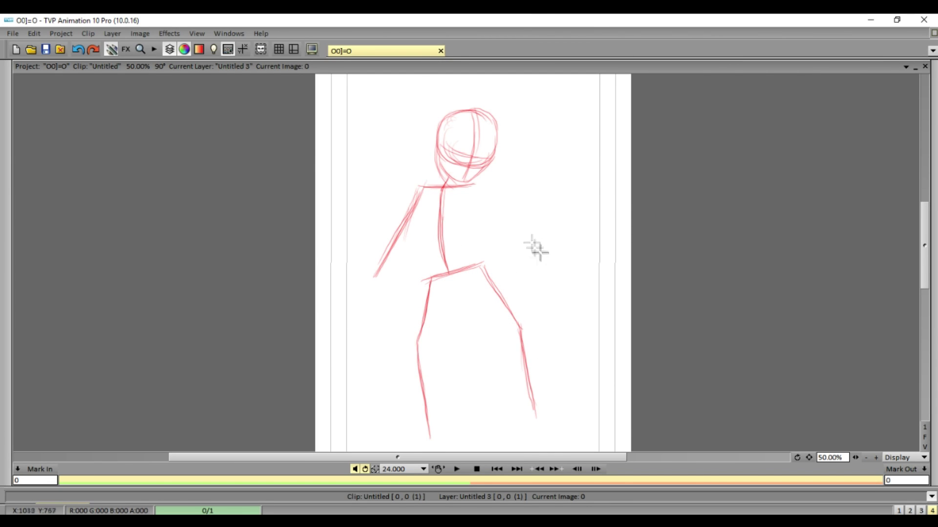
pyautogui.moveTo(487, 209)
pyautogui.mouseDown()
pyautogui.moveTo(467, 196)
pyautogui.moveTo(485, 209)
pyautogui.moveTo(478, 186)
pyautogui.mouseUp()
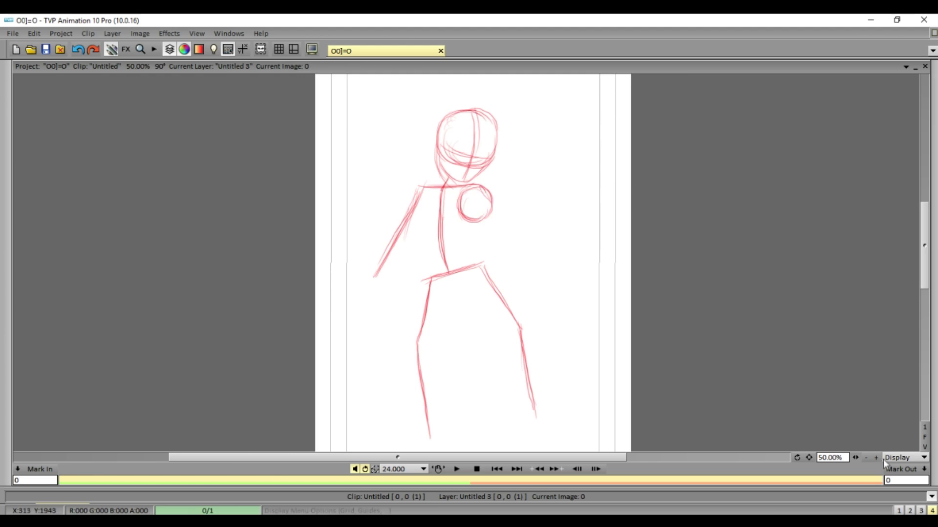
pyautogui.scroll(2, 464, 210)
# Step: Sketch the left shoulder circle, forearm, hand strokes and neck lines
pyautogui.moveTo(347, 199)
pyautogui.mouseDown()
pyautogui.moveTo(335, 210)
pyautogui.moveTo(371, 186)
pyautogui.moveTo(322, 229)
pyautogui.moveTo(367, 271)
pyautogui.moveTo(320, 318)
pyautogui.moveTo(329, 328)
pyautogui.moveTo(282, 342)
pyautogui.moveTo(295, 383)
pyautogui.mouseUp()
pyautogui.moveTo(305, 287); pyautogui.dragTo(318, 323)
pyautogui.moveTo(367, 271)
pyautogui.mouseDown()
pyautogui.moveTo(371, 323)
pyautogui.moveTo(337, 360)
pyautogui.moveTo(371, 342)
pyautogui.moveTo(342, 379)
pyautogui.mouseUp()
pyautogui.moveTo(358, 181); pyautogui.dragTo(388, 200)
pyautogui.moveTo(419, 136)
pyautogui.mouseDown()
pyautogui.moveTo(366, 162)
pyautogui.moveTo(403, 168)
pyautogui.mouseUp()
pyautogui.moveTo(349, 181); pyautogui.dragTo(386, 164)
pyautogui.moveTo(371, 247)
pyautogui.mouseDown()
pyautogui.moveTo(388, 288)
pyautogui.moveTo(454, 207)
pyautogui.mouseUp()
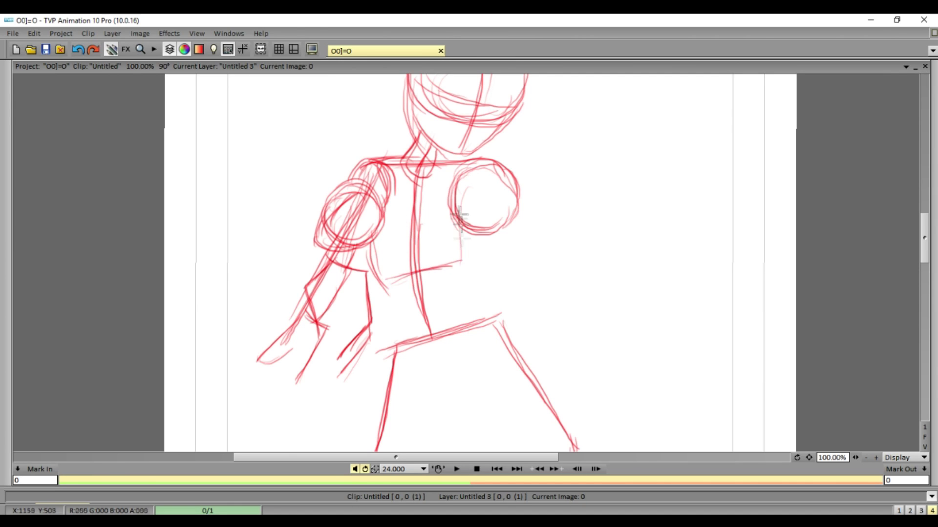
# Step: Block in the chest line, belt, hips and top of the left leg
pyautogui.moveTo(370, 266)
pyautogui.mouseDown()
pyautogui.moveTo(397, 322)
pyautogui.moveTo(476, 289)
pyautogui.mouseUp()
pyautogui.moveTo(457, 257); pyautogui.dragTo(476, 291)
pyautogui.moveTo(391, 312); pyautogui.dragTo(367, 405)
pyautogui.moveTo(381, 342)
pyautogui.mouseDown()
pyautogui.moveTo(432, 342)
pyautogui.moveTo(362, 395)
pyautogui.mouseUp()
pyautogui.scroll(-3, 439, 244)
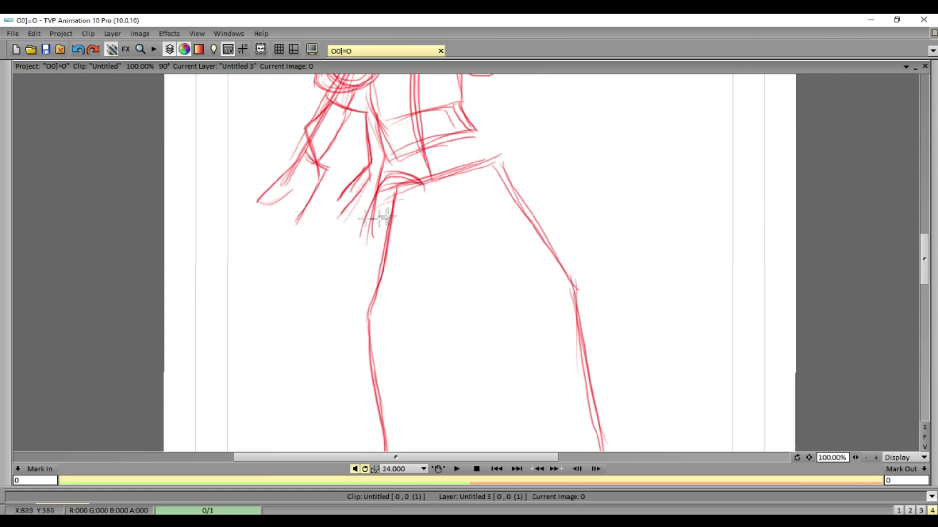
# Step: Sketch the thighs, hip shape and both knees below the belt
pyautogui.moveTo(395, 182)
pyautogui.mouseDown()
pyautogui.moveTo(353, 305)
pyautogui.moveTo(394, 292)
pyautogui.mouseUp()
pyautogui.moveTo(434, 203)
pyautogui.mouseDown()
pyautogui.moveTo(406, 273)
pyautogui.moveTo(471, 185)
pyautogui.mouseUp()
pyautogui.moveTo(491, 147)
pyautogui.mouseDown()
pyautogui.moveTo(554, 276)
pyautogui.moveTo(569, 254)
pyautogui.mouseUp()
pyautogui.moveTo(461, 118); pyautogui.dragTo(515, 154)
pyautogui.moveTo(351, 301); pyautogui.dragTo(391, 444)
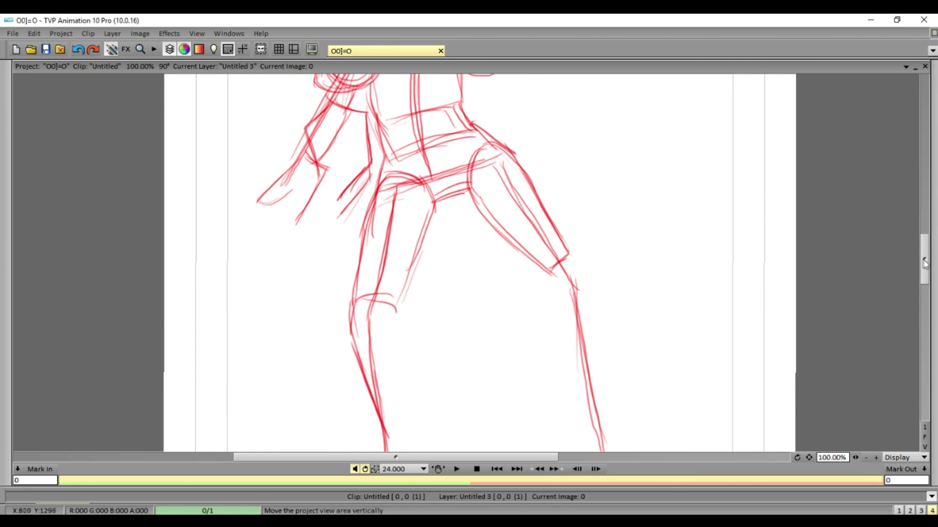
# Step: Sketch the left lower leg and the right calf and shin
pyautogui.scroll(-2, 371, 342)
pyautogui.moveTo(391, 186); pyautogui.dragTo(408, 351)
pyautogui.moveTo(547, 144); pyautogui.dragTo(593, 297)
pyautogui.moveTo(561, 117); pyautogui.dragTo(581, 195)
pyautogui.moveTo(566, 147); pyautogui.dragTo(620, 322)
pyautogui.scroll(5, 893, 237)
# Step: Redraw the right shoulder and torso side, and extend a stroke right from the hip
pyautogui.moveTo(485, 217)
pyautogui.mouseDown()
pyautogui.moveTo(454, 266)
pyautogui.moveTo(494, 293)
pyautogui.moveTo(516, 244)
pyautogui.mouseUp()
pyautogui.moveTo(461, 269); pyautogui.dragTo(485, 275)
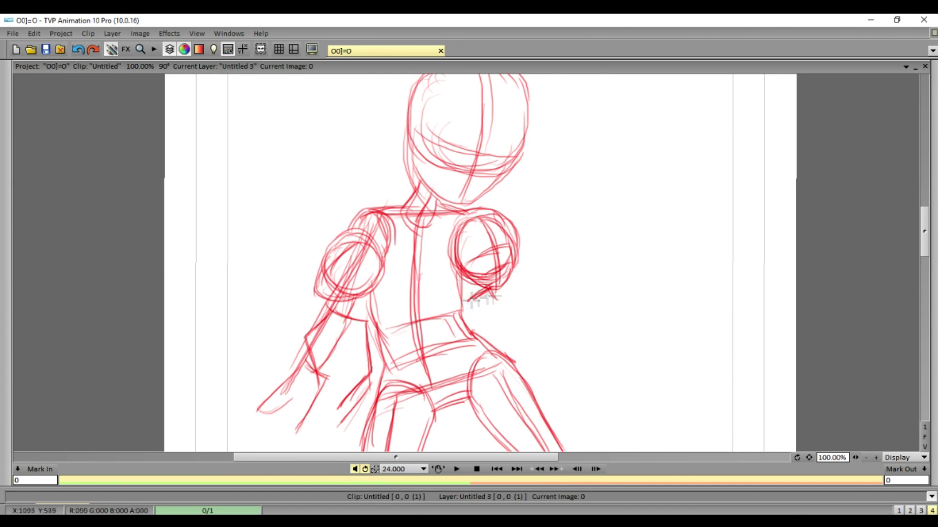
pyautogui.moveTo(477, 296)
pyautogui.mouseDown()
pyautogui.moveTo(451, 345)
pyautogui.moveTo(499, 373)
pyautogui.mouseUp()
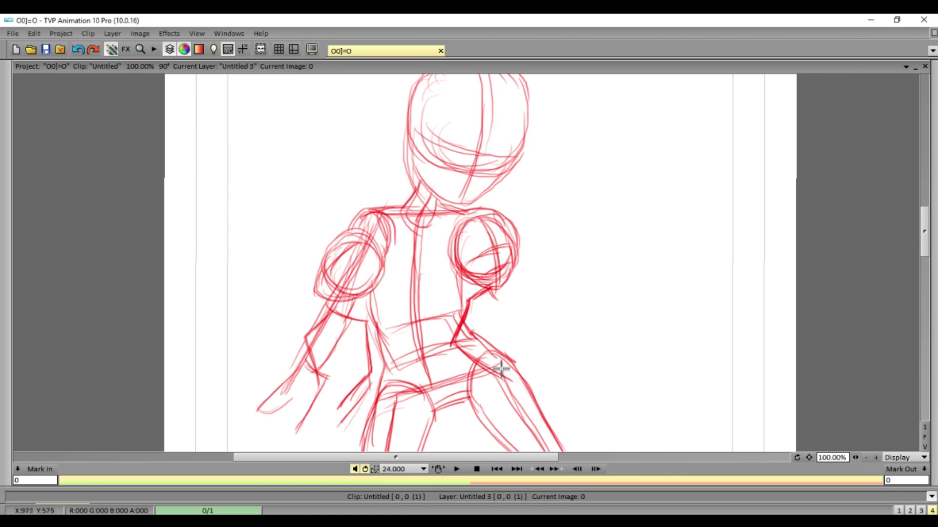
pyautogui.moveTo(489, 291)
pyautogui.mouseDown()
pyautogui.moveTo(499, 344)
pyautogui.moveTo(534, 328)
pyautogui.mouseUp()
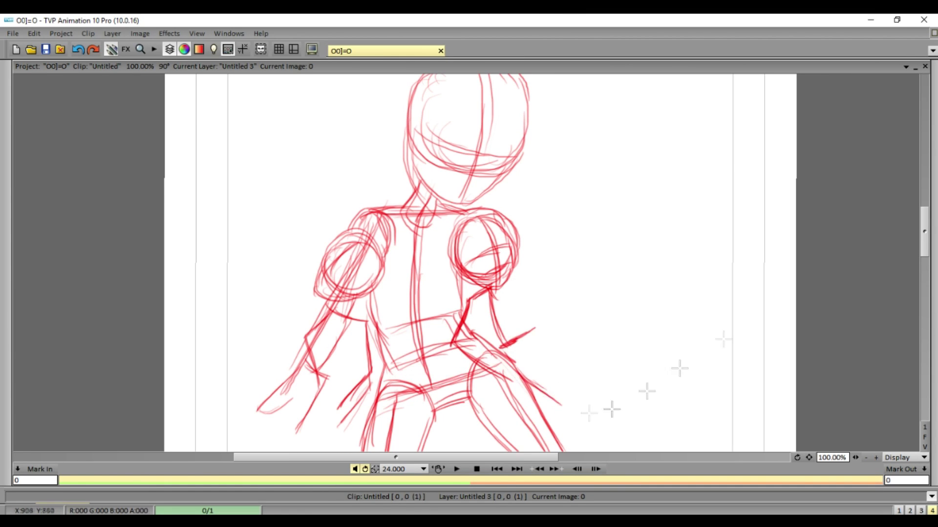
pyautogui.scroll(-5, 562, 381)
pyautogui.scroll(3, 559, 317)
pyautogui.moveTo(549, 258); pyautogui.dragTo(626, 302)
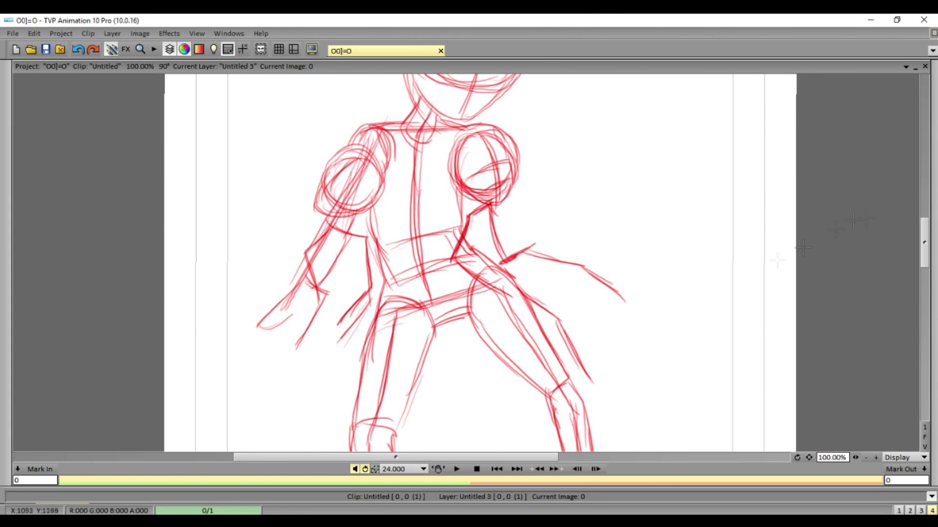
# Step: Draw the right arm reaching out to a round hand with fingers and a second small circle
pyautogui.scroll(3, 909, 238)
pyautogui.moveTo(501, 342); pyautogui.dragTo(561, 395)
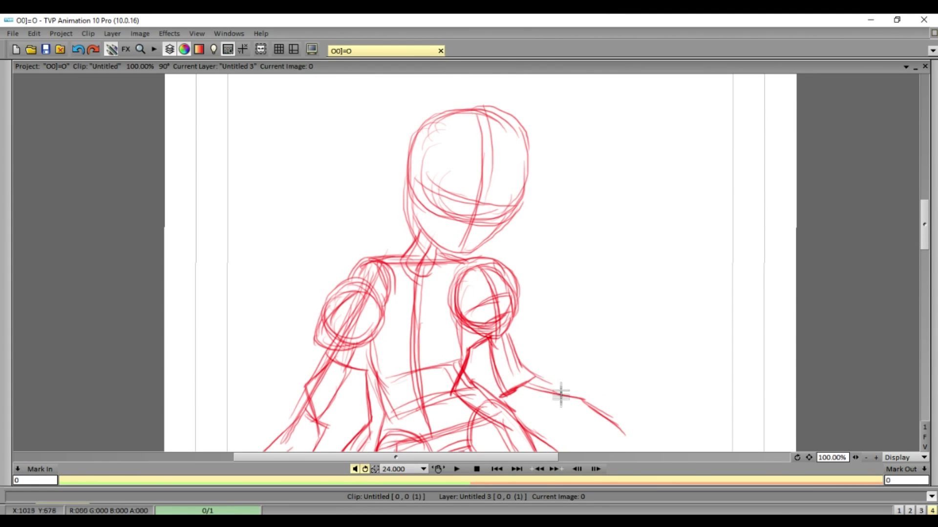
pyautogui.moveTo(551, 357)
pyautogui.mouseDown()
pyautogui.moveTo(562, 342)
pyautogui.moveTo(545, 371)
pyautogui.moveTo(568, 365)
pyautogui.moveTo(561, 372)
pyautogui.moveTo(604, 397)
pyautogui.mouseUp()
pyautogui.moveTo(605, 357)
pyautogui.mouseDown()
pyautogui.moveTo(638, 388)
pyautogui.moveTo(669, 368)
pyautogui.moveTo(658, 382)
pyautogui.moveTo(664, 362)
pyautogui.mouseUp()
pyautogui.moveTo(603, 320)
pyautogui.mouseDown()
pyautogui.moveTo(598, 341)
pyautogui.moveTo(635, 342)
pyautogui.moveTo(604, 377)
pyautogui.mouseUp()
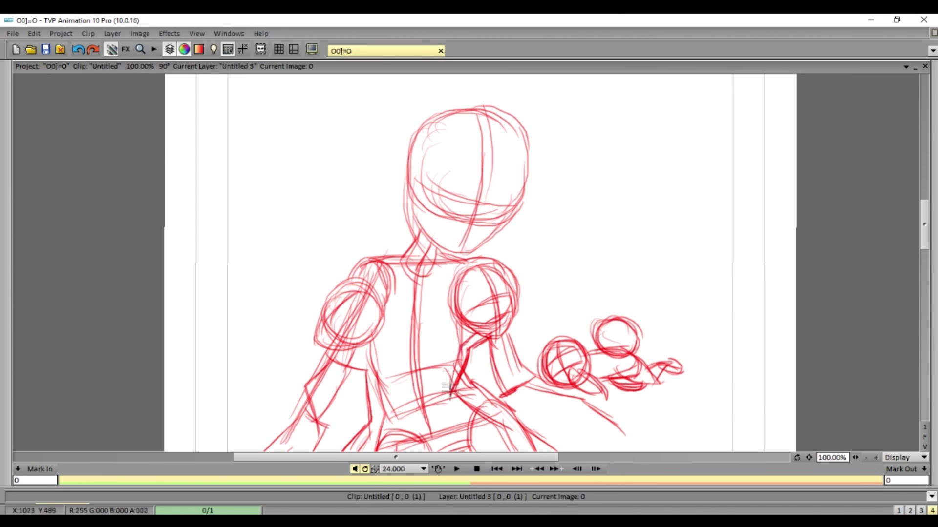
# Step: Lasso-select the head and transform it smaller, lower and left onto the neck
pyautogui.press('Tab')
pyautogui.press('Tab')
pyautogui.moveTo(464, 104); pyautogui.dragTo(459, 103)
pyautogui.press('Tab')
pyautogui.click(63, 97)
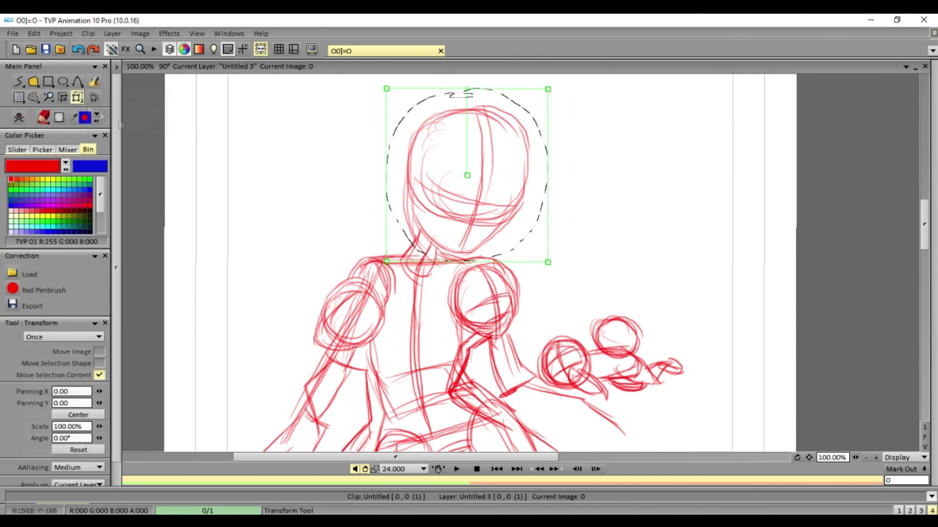
pyautogui.press('Tab')
pyautogui.moveTo(502, 175); pyautogui.dragTo(482, 200)
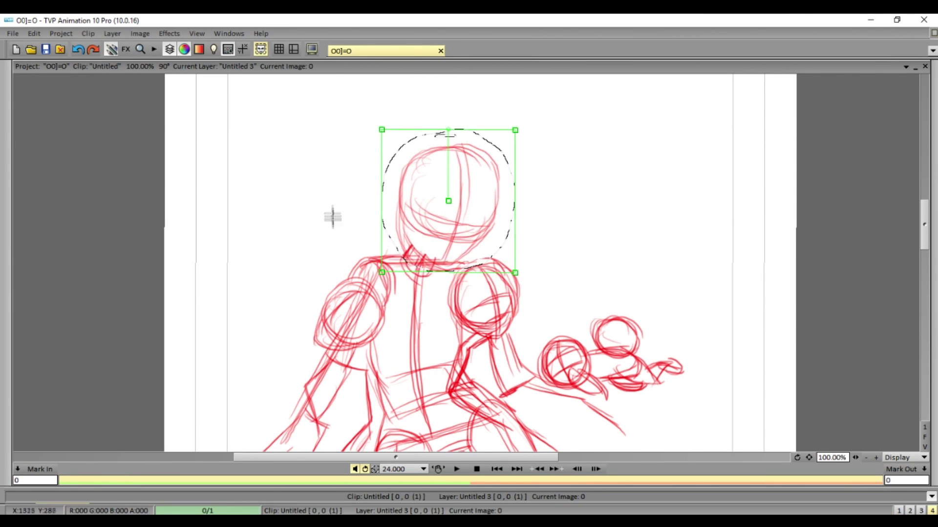
# Step: Browse the Image and Window menus, then show the tool panels again
pyautogui.click(139, 34)
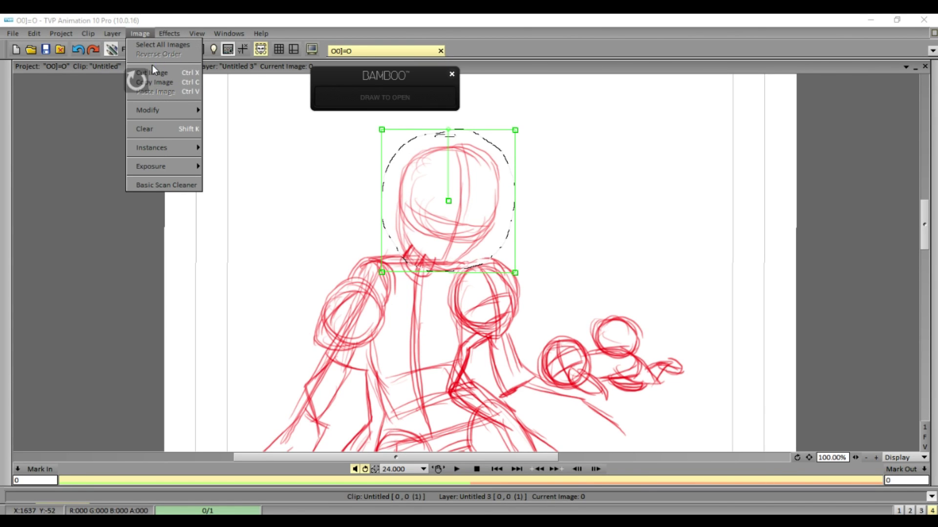
pyautogui.click(233, 29)
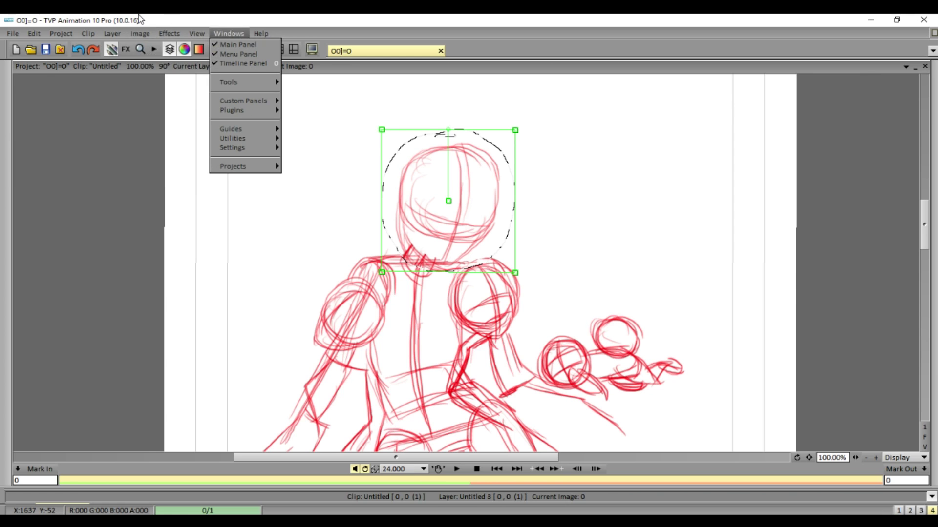
pyautogui.press('Tab')
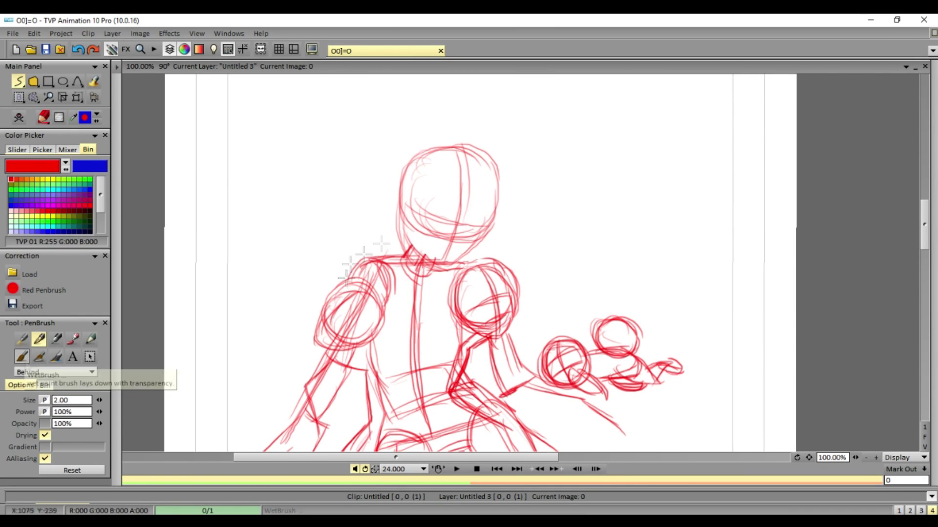
# Step: Hide the tool panels and sketch a sleeve and forearm loop on the left arm
pyautogui.press('Tab')
pyautogui.scroll(2, 308, 200)
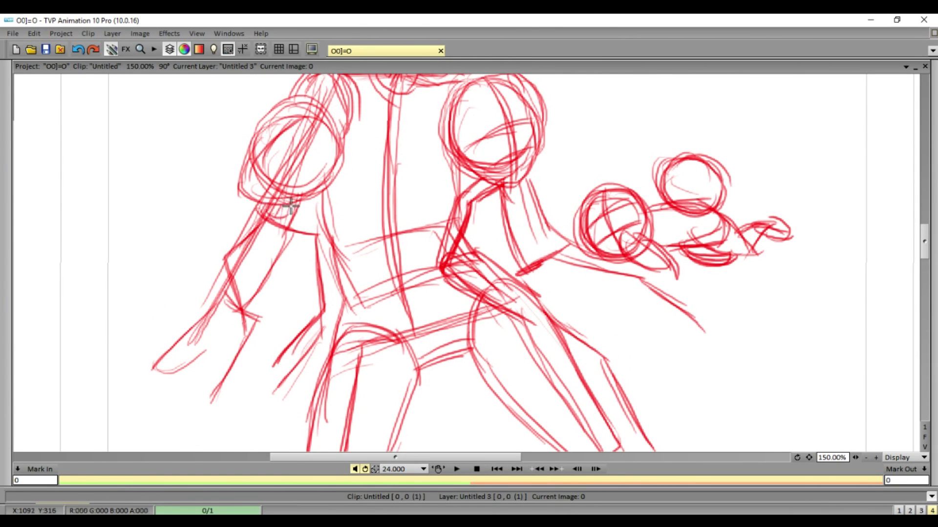
pyautogui.moveTo(303, 198)
pyautogui.mouseDown()
pyautogui.moveTo(249, 203)
pyautogui.moveTo(218, 239)
pyautogui.moveTo(261, 222)
pyautogui.mouseUp()
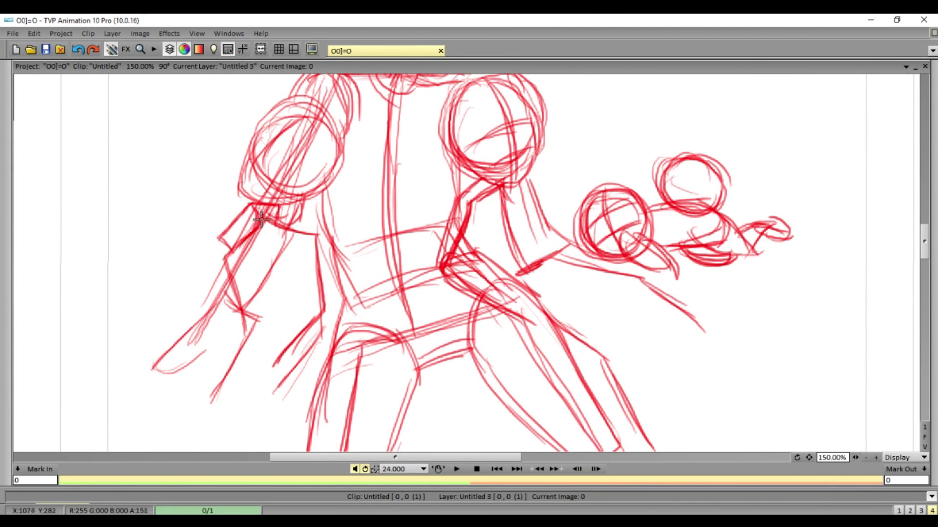
pyautogui.moveTo(219, 244)
pyautogui.mouseDown()
pyautogui.moveTo(246, 330)
pyautogui.moveTo(266, 332)
pyautogui.mouseUp()
pyautogui.moveTo(266, 253); pyautogui.dragTo(237, 210)
# Step: Outline a second arm and forearm, a line across the torso and a hand loop
pyautogui.moveTo(302, 215); pyautogui.dragTo(323, 237)
pyautogui.moveTo(312, 234)
pyautogui.mouseDown()
pyautogui.moveTo(303, 274)
pyautogui.moveTo(337, 308)
pyautogui.moveTo(283, 352)
pyautogui.mouseUp()
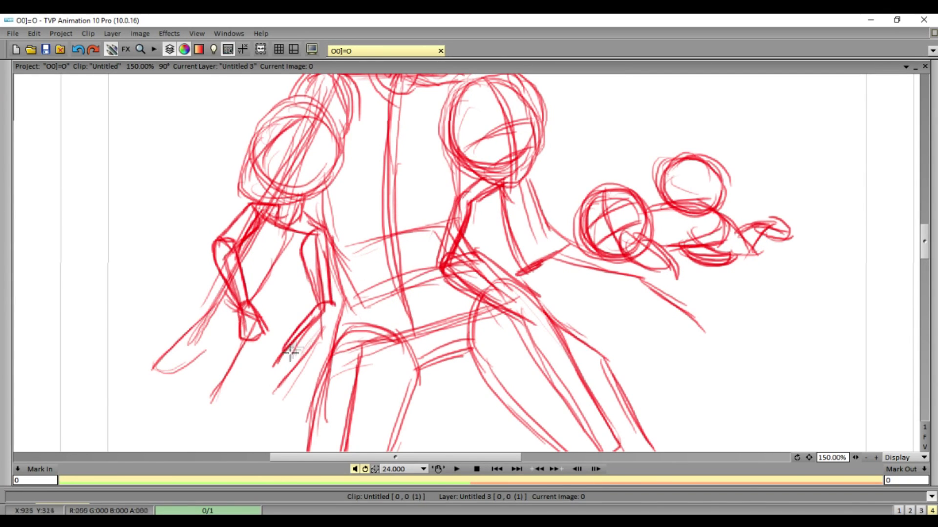
pyautogui.moveTo(332, 313); pyautogui.dragTo(293, 356)
pyautogui.moveTo(307, 240)
pyautogui.mouseDown()
pyautogui.moveTo(194, 305)
pyautogui.moveTo(205, 351)
pyautogui.mouseUp()
pyautogui.moveTo(229, 300)
pyautogui.mouseDown()
pyautogui.moveTo(193, 386)
pyautogui.moveTo(254, 356)
pyautogui.moveTo(268, 320)
pyautogui.moveTo(189, 342)
pyautogui.moveTo(227, 305)
pyautogui.moveTo(175, 317)
pyautogui.moveTo(207, 283)
pyautogui.mouseUp()
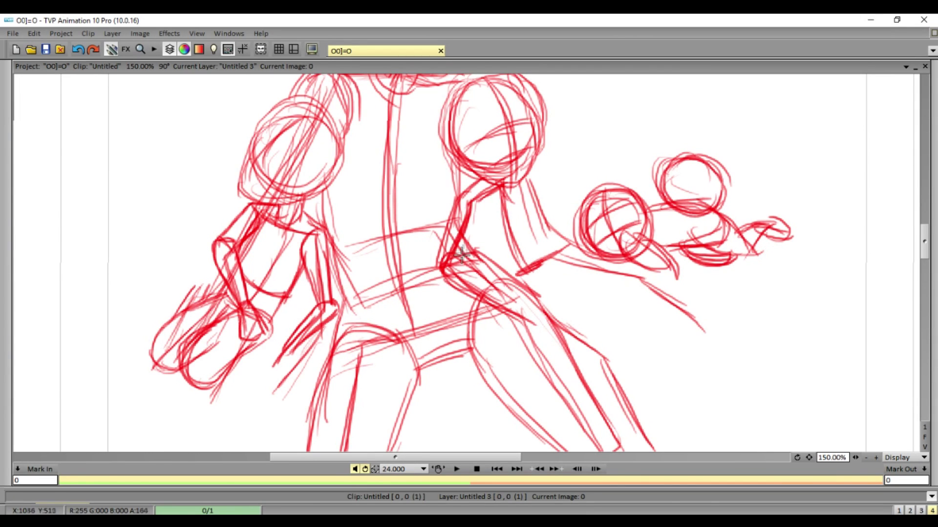
# Step: Redraw the right arm and knee, and sketch an extended arm ending in an open hand
pyautogui.moveTo(476, 207); pyautogui.dragTo(508, 278)
pyautogui.moveTo(523, 166); pyautogui.dragTo(552, 245)
pyautogui.moveTo(508, 273); pyautogui.dragTo(591, 240)
pyautogui.moveTo(591, 284)
pyautogui.mouseDown()
pyautogui.moveTo(537, 299)
pyautogui.moveTo(615, 346)
pyautogui.moveTo(650, 439)
pyautogui.mouseUp()
pyautogui.moveTo(618, 342); pyautogui.dragTo(664, 435)
pyautogui.moveTo(572, 286)
pyautogui.mouseDown()
pyautogui.moveTo(635, 279)
pyautogui.moveTo(732, 327)
pyautogui.mouseUp()
pyautogui.moveTo(706, 293); pyautogui.dragTo(752, 342)
pyautogui.moveTo(747, 288); pyautogui.dragTo(746, 318)
# Step: Add a toe stroke and sole to the right foot
pyautogui.scroll(-3, 653, 287)
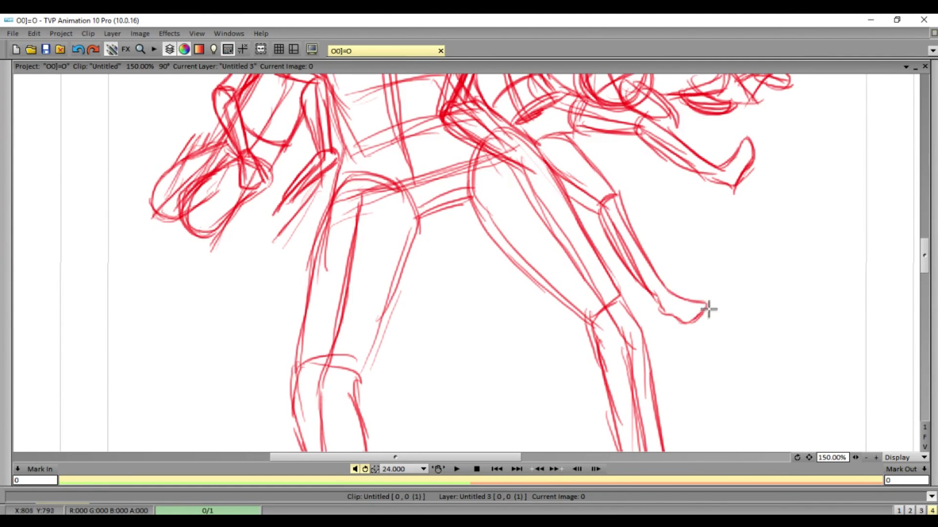
pyautogui.scroll(-5, 679, 321)
pyautogui.moveTo(367, 217)
pyautogui.mouseDown()
pyautogui.moveTo(337, 271)
pyautogui.moveTo(335, 309)
pyautogui.moveTo(383, 270)
pyautogui.moveTo(376, 195)
pyautogui.mouseUp()
pyautogui.scroll(-3, 390, 220)
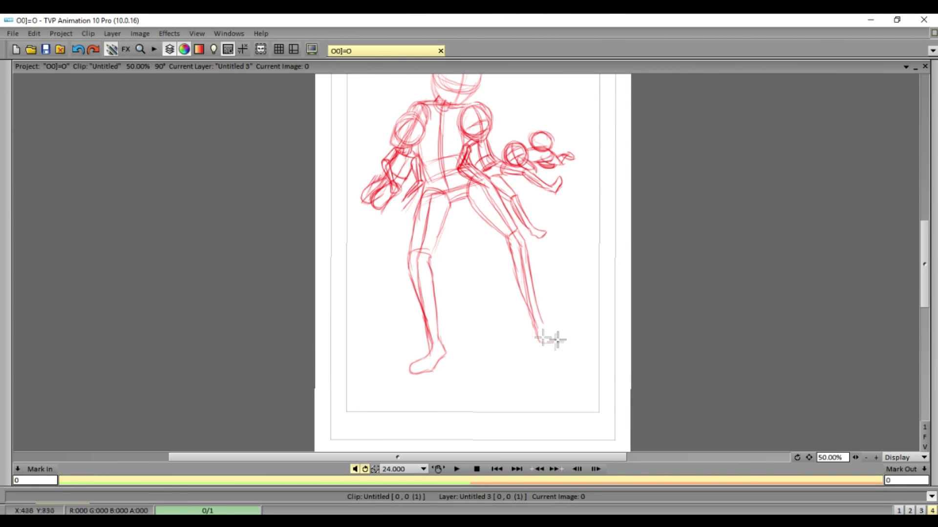
pyautogui.moveTo(549, 327); pyautogui.dragTo(581, 323)
pyautogui.scroll(1, 595, 354)
pyautogui.moveTo(593, 384); pyautogui.dragTo(623, 366)
pyautogui.moveTo(924, 267); pyautogui.dragTo(924, 241)
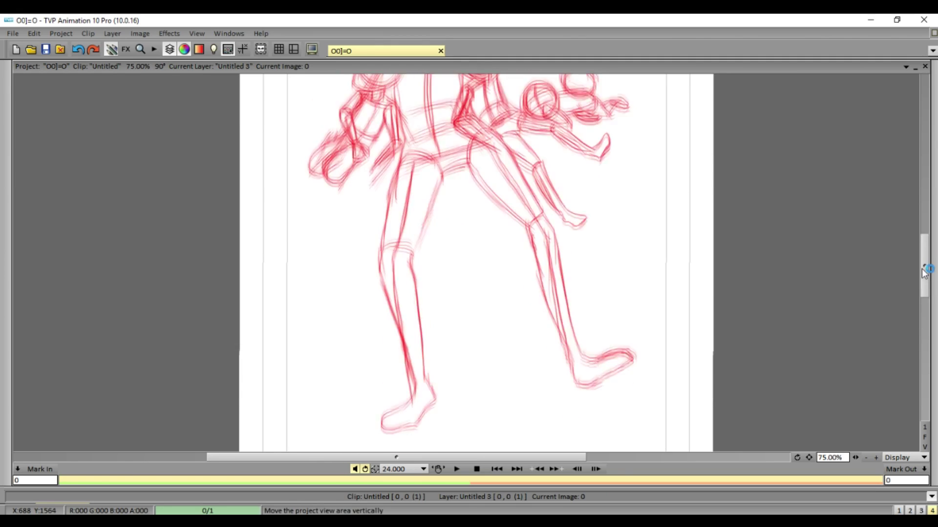
# Step: Zoom to 150% and sketch red construction over the small figure's head and shoulder
pyautogui.click(875, 458)
pyautogui.moveTo(694, 194)
pyautogui.mouseDown()
pyautogui.moveTo(687, 233)
pyautogui.moveTo(730, 230)
pyautogui.mouseUp()
pyautogui.moveTo(651, 222); pyautogui.dragTo(683, 261)
pyautogui.moveTo(717, 222)
pyautogui.mouseDown()
pyautogui.moveTo(727, 234)
pyautogui.moveTo(703, 251)
pyautogui.moveTo(744, 210)
pyautogui.moveTo(761, 215)
pyautogui.moveTo(753, 231)
pyautogui.mouseUp()
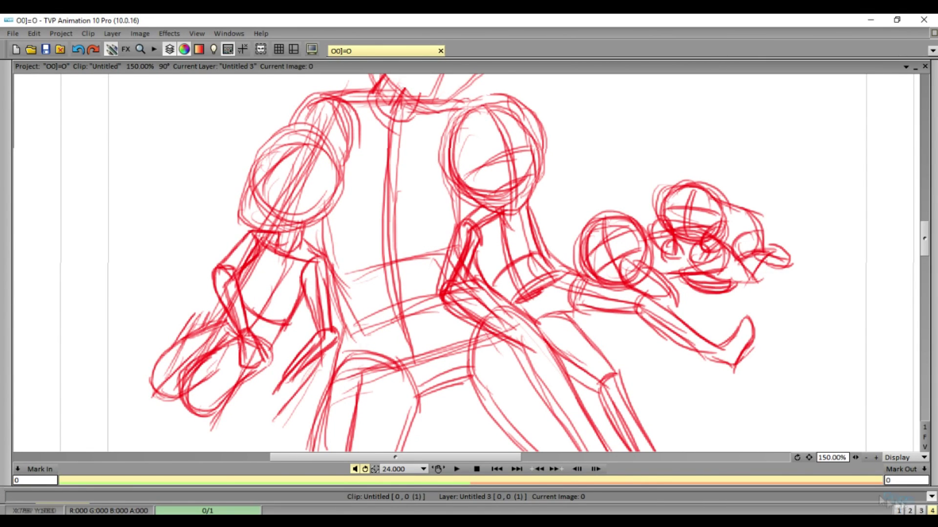
# Step: Create a new layer for cleanup and dim the red sketch beneath it
pyautogui.press('Tab')
pyautogui.click(90, 430)
pyautogui.press('Return')
pyautogui.press('Tab')
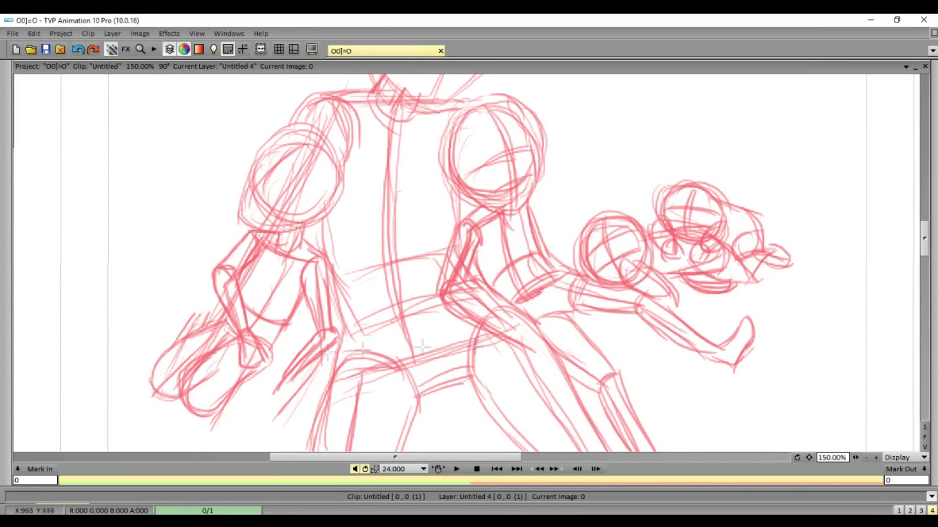
pyautogui.scroll(3, 732, 264)
pyautogui.moveTo(381, 236); pyautogui.dragTo(438, 286)
# Step: Ink the man's jaw, chin, collar, forehead hair strands and left face in blue
pyautogui.moveTo(479, 260); pyautogui.dragTo(491, 229)
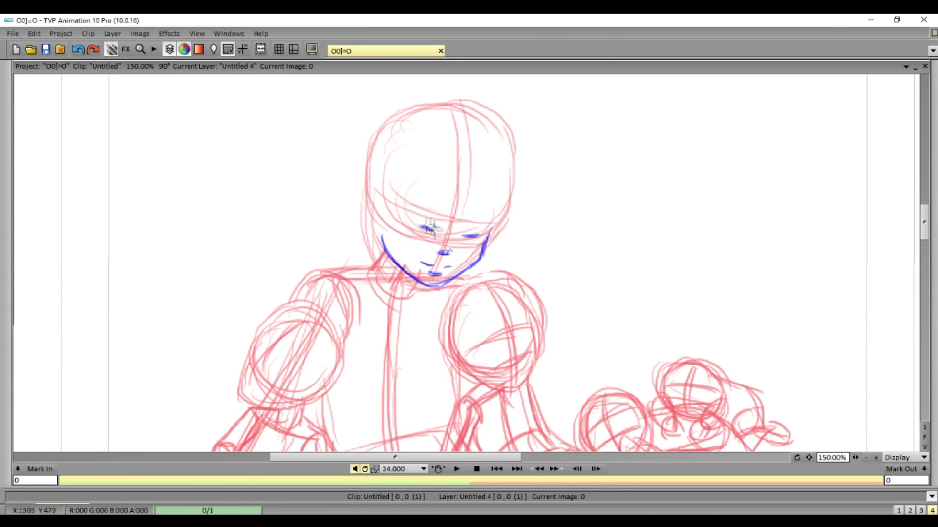
pyautogui.moveTo(377, 256); pyautogui.dragTo(417, 296)
pyautogui.moveTo(361, 268)
pyautogui.mouseDown()
pyautogui.moveTo(395, 316)
pyautogui.moveTo(442, 292)
pyautogui.mouseUp()
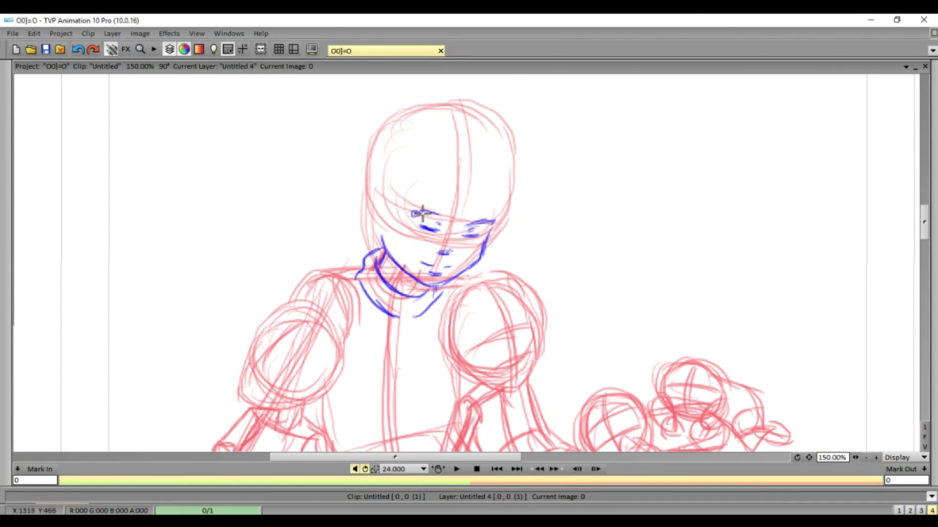
pyautogui.moveTo(441, 193); pyautogui.dragTo(449, 231)
pyautogui.moveTo(474, 197); pyautogui.dragTo(476, 222)
pyautogui.moveTo(442, 190)
pyautogui.mouseDown()
pyautogui.moveTo(437, 215)
pyautogui.moveTo(412, 215)
pyautogui.moveTo(393, 239)
pyautogui.mouseUp()
pyautogui.moveTo(375, 235); pyautogui.dragTo(386, 255)
pyautogui.moveTo(405, 189)
pyautogui.mouseDown()
pyautogui.moveTo(391, 222)
pyautogui.moveTo(391, 207)
pyautogui.mouseUp()
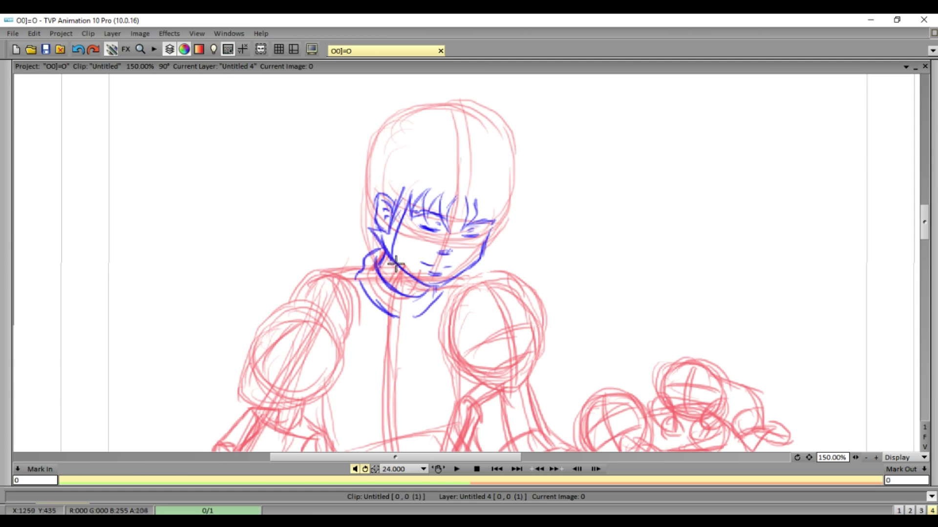
# Step: Ink spiky hair across the top of the head and the right side of the face
pyautogui.scroll(1, 768, 216)
pyautogui.moveTo(428, 157); pyautogui.dragTo(430, 185)
pyautogui.moveTo(423, 149)
pyautogui.mouseDown()
pyautogui.moveTo(364, 172)
pyautogui.moveTo(420, 198)
pyautogui.mouseUp()
pyautogui.moveTo(390, 156)
pyautogui.mouseDown()
pyautogui.moveTo(363, 175)
pyautogui.moveTo(356, 222)
pyautogui.moveTo(379, 114)
pyautogui.moveTo(439, 128)
pyautogui.mouseUp()
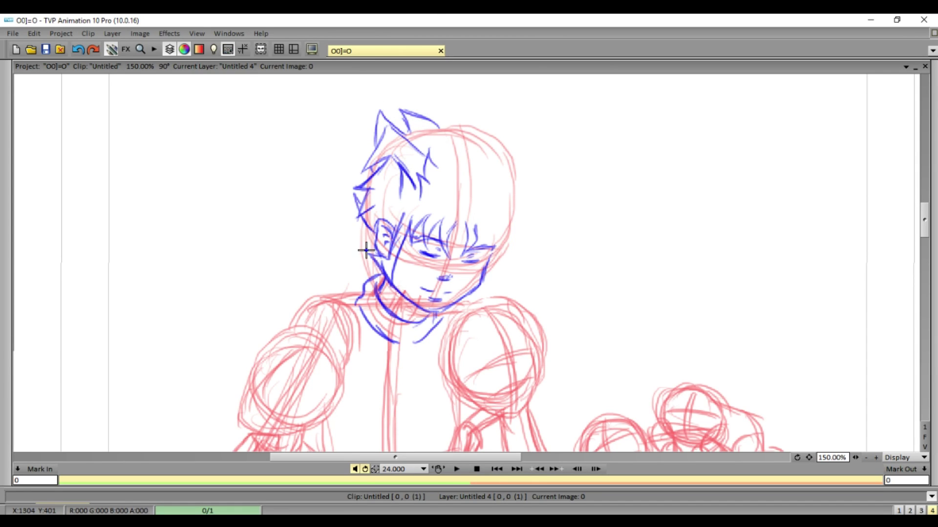
pyautogui.moveTo(439, 130)
pyautogui.mouseDown()
pyautogui.moveTo(477, 104)
pyautogui.moveTo(512, 181)
pyautogui.mouseUp()
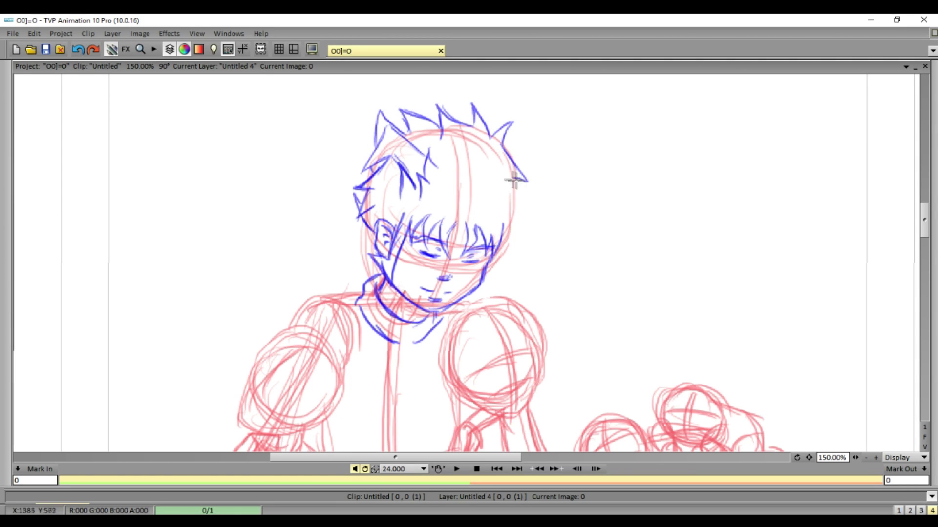
pyautogui.moveTo(491, 253); pyautogui.dragTo(483, 298)
pyautogui.moveTo(316, 306); pyautogui.dragTo(300, 318)
# Step: Ink the man's shoulder and upper arm, plus the small child's hair, side and arm
pyautogui.scroll(-5, 273, 244)
pyautogui.moveTo(255, 204); pyautogui.dragTo(241, 239)
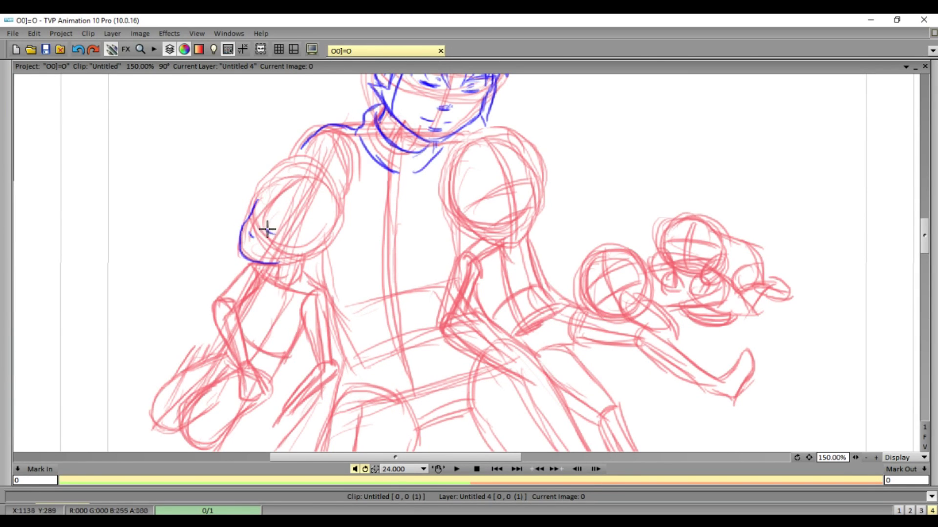
pyautogui.moveTo(259, 228); pyautogui.dragTo(279, 197)
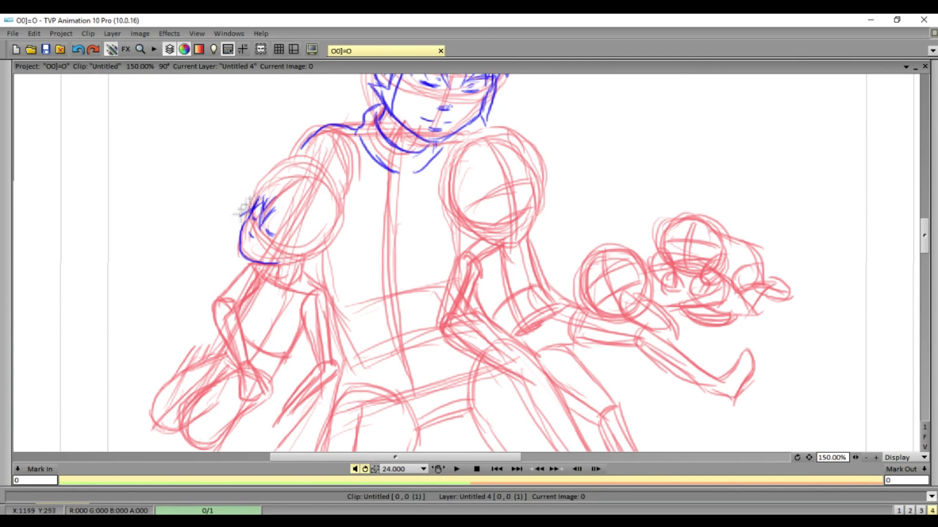
pyautogui.moveTo(279, 254); pyautogui.dragTo(271, 308)
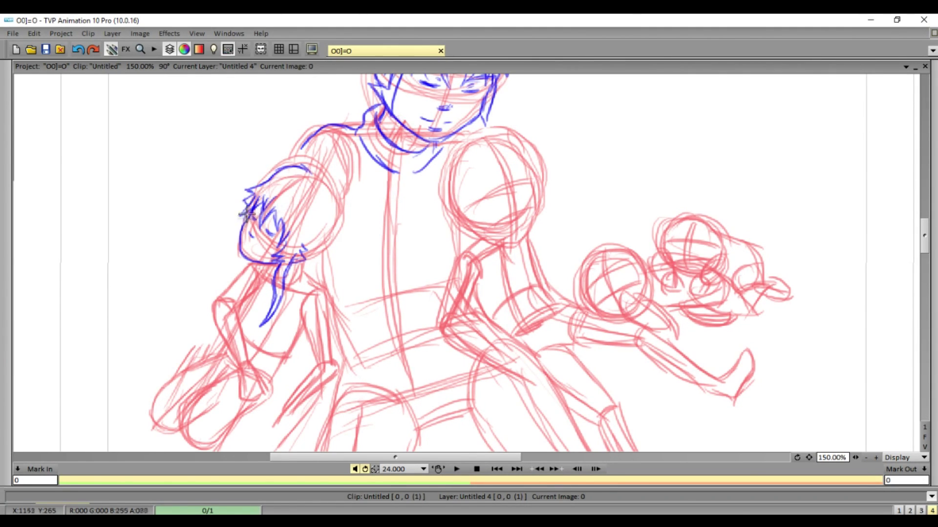
pyautogui.moveTo(287, 172)
pyautogui.mouseDown()
pyautogui.moveTo(278, 176)
pyautogui.moveTo(315, 218)
pyautogui.moveTo(316, 256)
pyautogui.mouseUp()
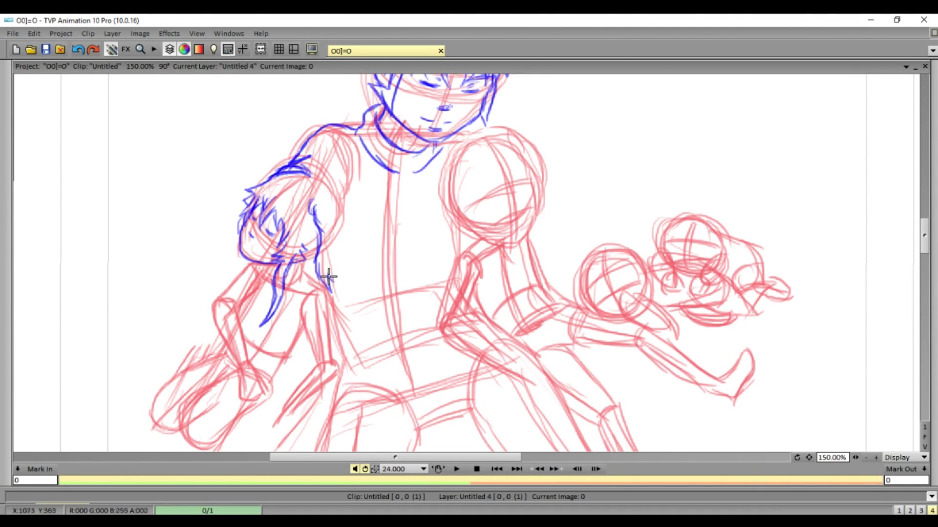
pyautogui.moveTo(318, 214); pyautogui.dragTo(332, 234)
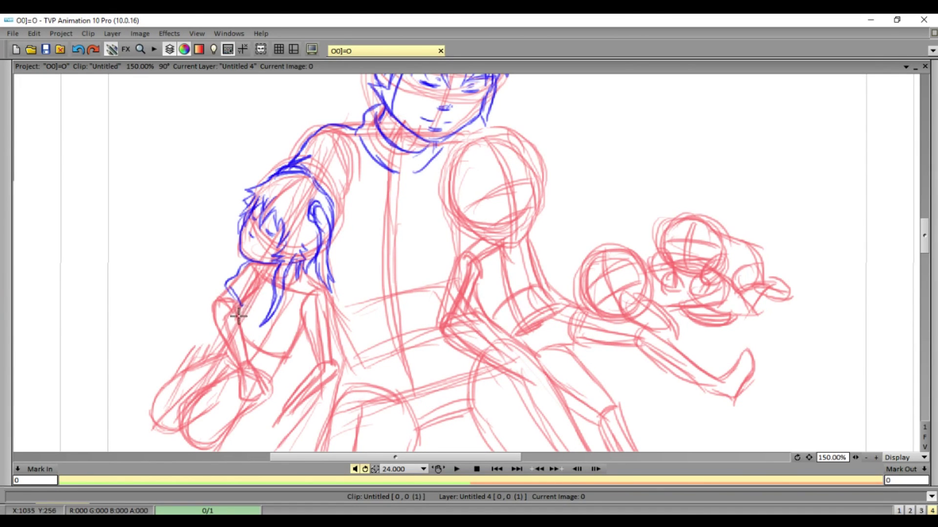
pyautogui.moveTo(228, 288)
pyautogui.mouseDown()
pyautogui.moveTo(220, 340)
pyautogui.moveTo(234, 359)
pyautogui.mouseUp()
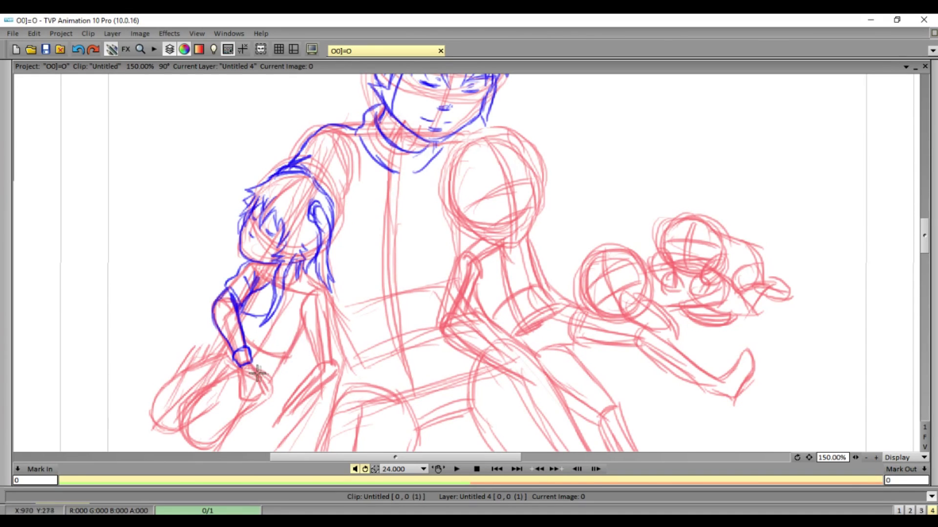
pyautogui.moveTo(216, 345)
pyautogui.mouseDown()
pyautogui.moveTo(240, 372)
pyautogui.moveTo(244, 395)
pyautogui.mouseUp()
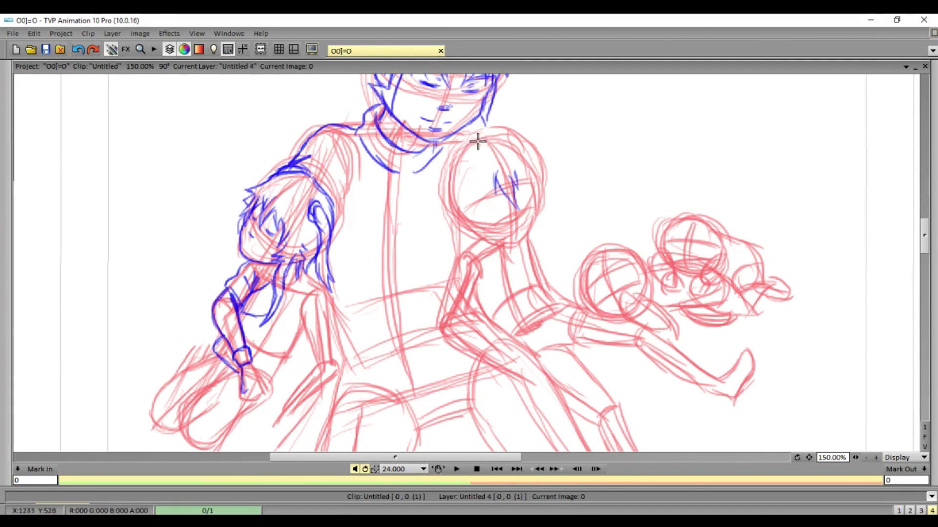
# Step: Add collar strokes, the second child's hair spikes, and the left child's forearm and torso
pyautogui.moveTo(436, 141)
pyautogui.mouseDown()
pyautogui.moveTo(474, 155)
pyautogui.moveTo(440, 167)
pyautogui.moveTo(495, 244)
pyautogui.mouseUp()
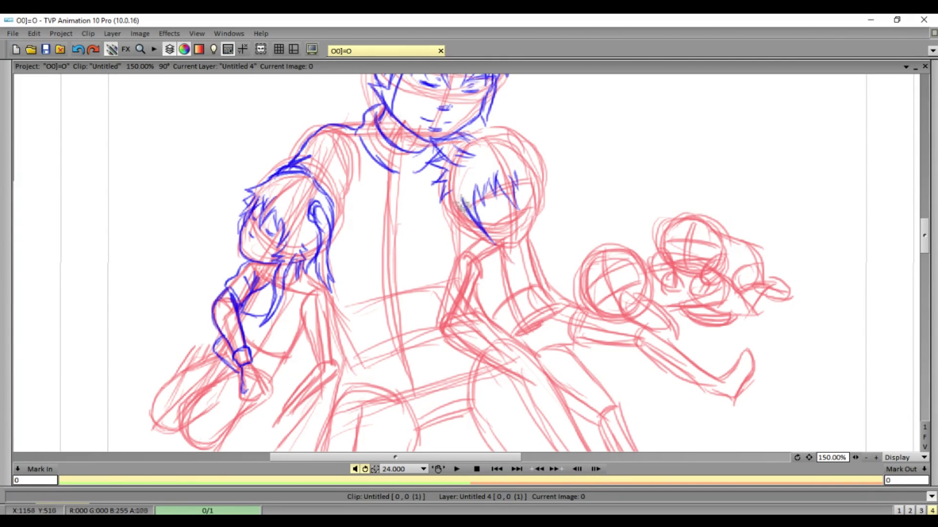
pyautogui.moveTo(357, 175)
pyautogui.mouseDown()
pyautogui.moveTo(340, 209)
pyautogui.moveTo(372, 186)
pyautogui.mouseUp()
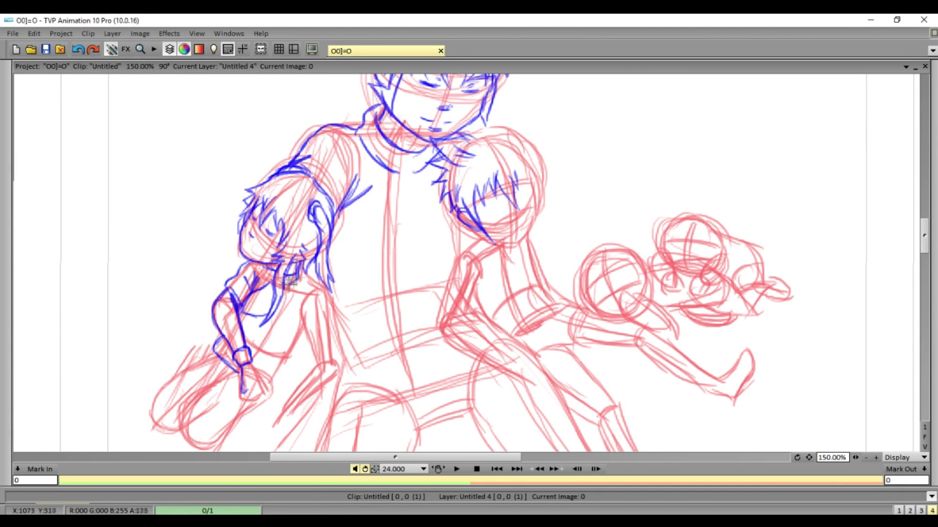
pyautogui.moveTo(266, 380)
pyautogui.mouseDown()
pyautogui.moveTo(298, 356)
pyautogui.moveTo(296, 341)
pyautogui.mouseUp()
pyautogui.moveTo(299, 302); pyautogui.dragTo(341, 349)
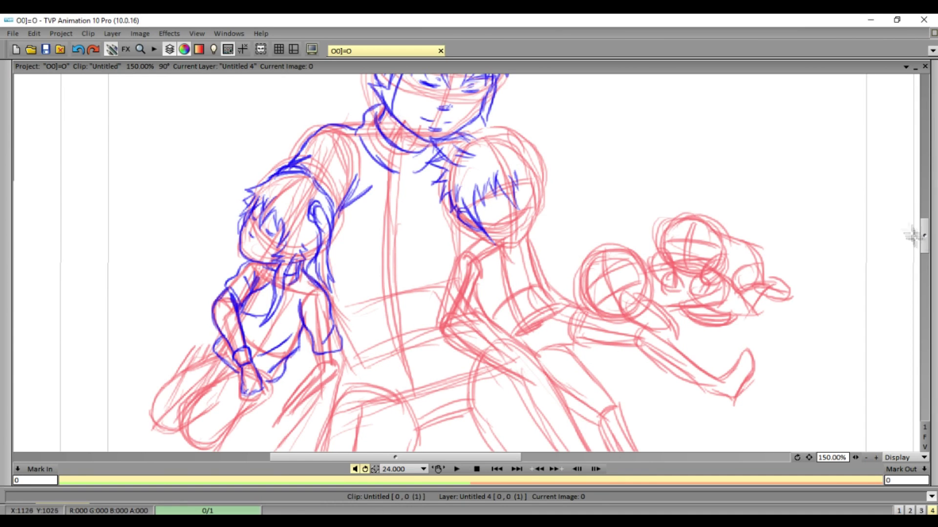
# Step: Ink the left child's fist, wrist and forearm in blue
pyautogui.scroll(-3, 489, 236)
pyautogui.moveTo(229, 195)
pyautogui.mouseDown()
pyautogui.moveTo(205, 200)
pyautogui.moveTo(182, 230)
pyautogui.moveTo(215, 271)
pyautogui.moveTo(252, 227)
pyautogui.mouseUp()
pyautogui.moveTo(175, 190); pyautogui.dragTo(215, 166)
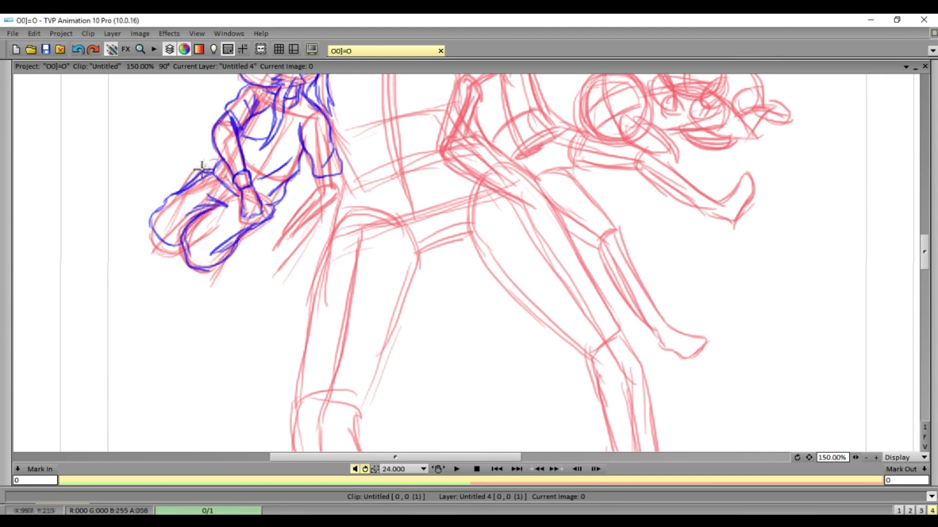
pyautogui.moveTo(289, 226)
pyautogui.mouseDown()
pyautogui.moveTo(342, 186)
pyautogui.moveTo(279, 241)
pyautogui.mouseUp()
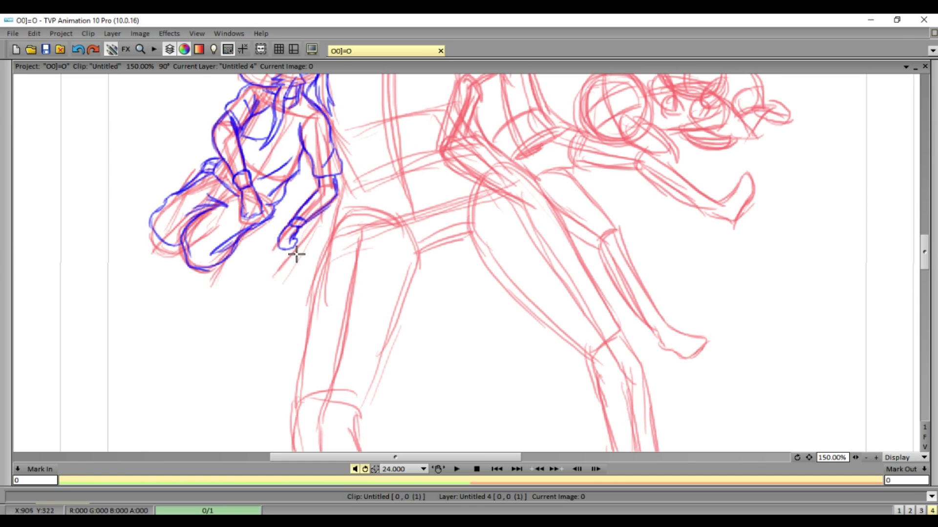
# Step: Ink the man's torso lines and the lower-torso diagonal
pyautogui.scroll(5, 395, 227)
pyautogui.moveTo(396, 211); pyautogui.dragTo(344, 228)
pyautogui.moveTo(440, 204); pyautogui.dragTo(363, 262)
pyautogui.moveTo(442, 229); pyautogui.dragTo(421, 257)
pyautogui.moveTo(432, 264); pyautogui.dragTo(423, 270)
pyautogui.moveTo(338, 281)
pyautogui.mouseDown()
pyautogui.moveTo(365, 294)
pyautogui.moveTo(320, 371)
pyautogui.moveTo(459, 305)
pyautogui.moveTo(375, 312)
pyautogui.mouseUp()
# Step: Ink the right child's jawline, hair spikes, neck and upper arm
pyautogui.moveTo(475, 194)
pyautogui.mouseDown()
pyautogui.moveTo(511, 198)
pyautogui.moveTo(533, 183)
pyautogui.mouseUp()
pyautogui.moveTo(473, 83)
pyautogui.mouseDown()
pyautogui.moveTo(509, 91)
pyautogui.moveTo(530, 147)
pyautogui.mouseUp()
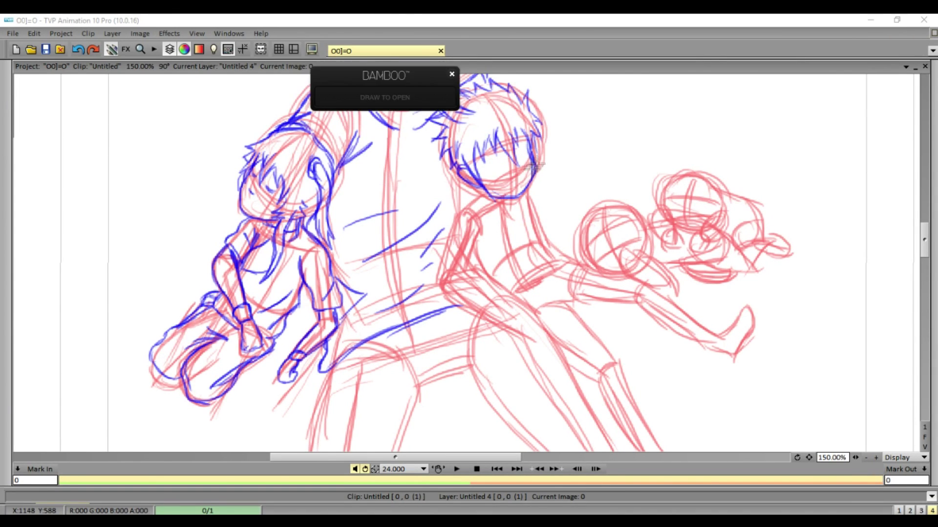
pyautogui.moveTo(488, 200)
pyautogui.mouseDown()
pyautogui.moveTo(475, 195)
pyautogui.moveTo(440, 281)
pyautogui.moveTo(501, 325)
pyautogui.mouseUp()
pyautogui.moveTo(447, 269); pyautogui.dragTo(493, 300)
pyautogui.moveTo(484, 222); pyautogui.dragTo(472, 276)
# Step: Ink the right child's forearm, back lines and hand
pyautogui.moveTo(493, 242)
pyautogui.mouseDown()
pyautogui.moveTo(472, 279)
pyautogui.moveTo(520, 296)
pyautogui.moveTo(489, 269)
pyautogui.mouseUp()
pyautogui.moveTo(525, 188); pyautogui.dragTo(556, 249)
pyautogui.moveTo(522, 205)
pyautogui.mouseDown()
pyautogui.moveTo(537, 261)
pyautogui.moveTo(530, 302)
pyautogui.moveTo(568, 266)
pyautogui.mouseUp()
pyautogui.moveTo(549, 244); pyautogui.dragTo(564, 258)
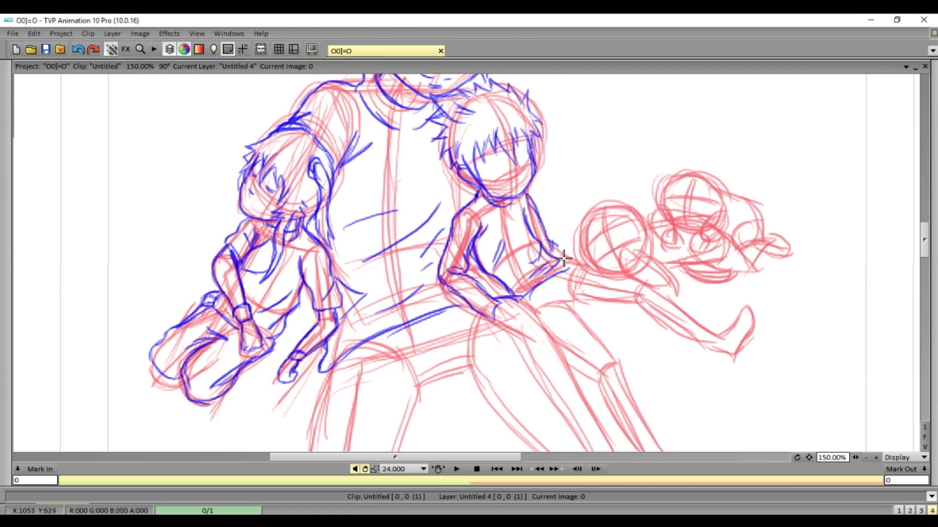
pyautogui.scroll(-5, 876, 252)
# Step: Ink blue lines over the red sketch at the knees and upper legs, including a small tick
pyautogui.moveTo(328, 119); pyautogui.dragTo(287, 267)
pyautogui.moveTo(356, 282)
pyautogui.mouseDown()
pyautogui.moveTo(310, 299)
pyautogui.moveTo(342, 320)
pyautogui.moveTo(352, 310)
pyautogui.moveTo(346, 299)
pyautogui.moveTo(362, 318)
pyautogui.moveTo(413, 202)
pyautogui.mouseUp()
pyautogui.moveTo(401, 141)
pyautogui.mouseDown()
pyautogui.moveTo(469, 121)
pyautogui.moveTo(491, 85)
pyautogui.mouseUp()
pyautogui.moveTo(405, 161); pyautogui.dragTo(362, 278)
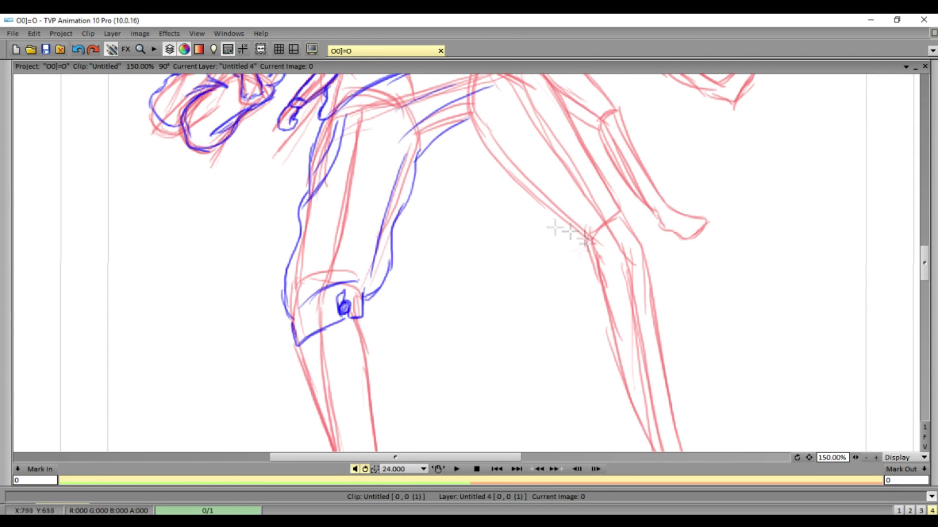
pyautogui.scroll(2, 398, 183)
pyautogui.moveTo(398, 185); pyautogui.dragTo(425, 236)
pyautogui.moveTo(432, 166); pyautogui.dragTo(436, 183)
# Step: Trace the long calf line, the knee bands and a child's hand line in blue
pyautogui.moveTo(456, 229); pyautogui.dragTo(589, 354)
pyautogui.moveTo(595, 374); pyautogui.dragTo(644, 365)
pyautogui.moveTo(591, 349)
pyautogui.mouseDown()
pyautogui.moveTo(637, 340)
pyautogui.moveTo(634, 297)
pyautogui.mouseUp()
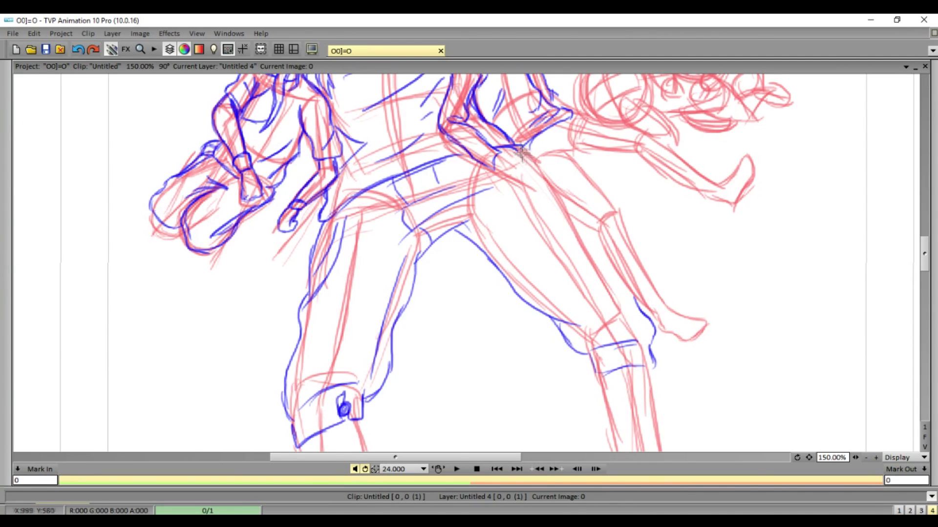
pyautogui.moveTo(495, 163)
pyautogui.mouseDown()
pyautogui.moveTo(530, 179)
pyautogui.moveTo(561, 211)
pyautogui.mouseUp()
# Step: Outline the left foot and both edges of the left calf in blue
pyautogui.scroll(-5, 733, 225)
pyautogui.scroll(-3, 925, 288)
pyautogui.moveTo(926, 288); pyautogui.dragTo(924, 281)
pyautogui.moveTo(299, 146)
pyautogui.mouseDown()
pyautogui.moveTo(347, 286)
pyautogui.moveTo(380, 273)
pyautogui.moveTo(366, 352)
pyautogui.moveTo(336, 431)
pyautogui.moveTo(408, 373)
pyautogui.mouseUp()
pyautogui.moveTo(380, 268)
pyautogui.mouseDown()
pyautogui.moveTo(385, 332)
pyautogui.moveTo(407, 373)
pyautogui.mouseUp()
pyautogui.moveTo(379, 274); pyautogui.dragTo(356, 120)
# Step: Trace the right calf and shin to the ankle and outline the right foot
pyautogui.scroll(1, 488, 196)
pyautogui.moveTo(627, 243); pyautogui.dragTo(602, 131)
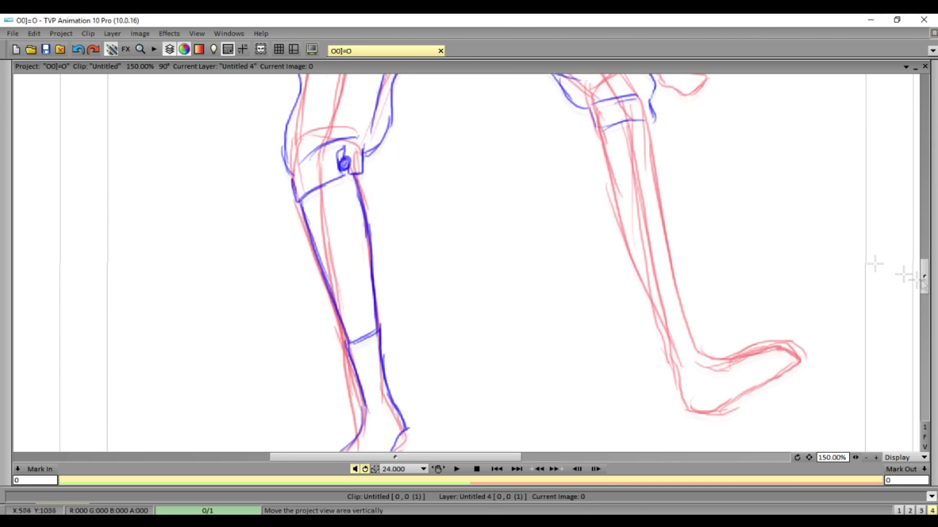
pyautogui.moveTo(608, 170); pyautogui.dragTo(647, 293)
pyautogui.moveTo(645, 294)
pyautogui.mouseDown()
pyautogui.moveTo(680, 284)
pyautogui.moveTo(682, 371)
pyautogui.moveTo(708, 415)
pyautogui.moveTo(792, 361)
pyautogui.mouseUp()
pyautogui.moveTo(680, 286)
pyautogui.mouseDown()
pyautogui.moveTo(704, 342)
pyautogui.moveTo(783, 337)
pyautogui.moveTo(795, 365)
pyautogui.mouseUp()
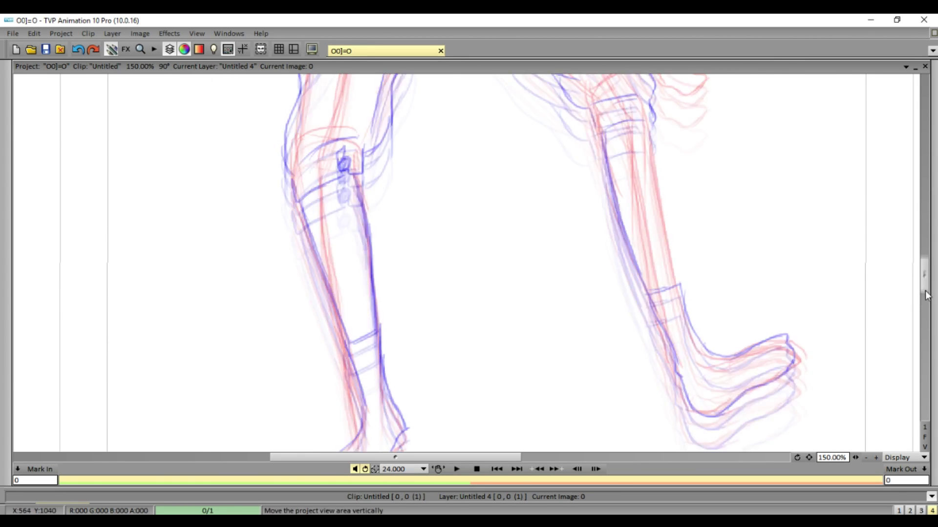
pyautogui.scroll(5, 635, 268)
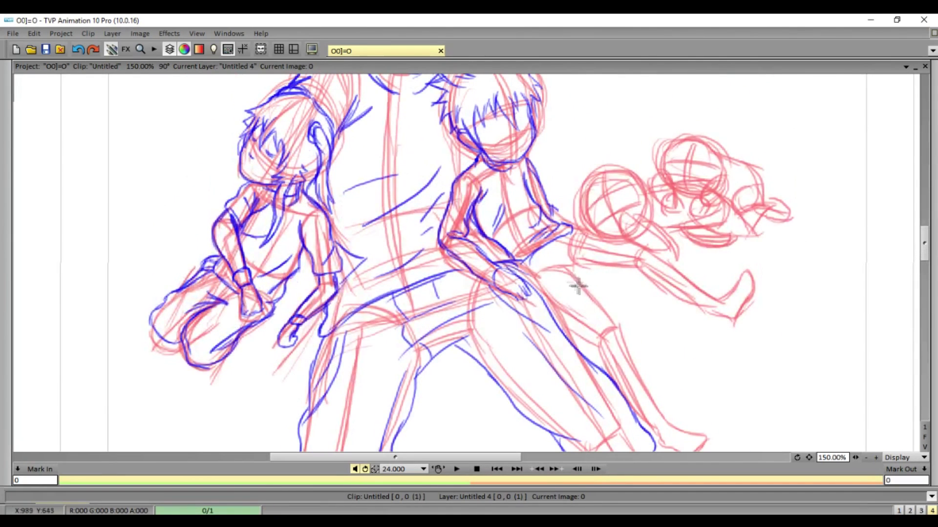
# Step: Ink the man's right thigh and shin, plus the flying kid's thigh and lower leg
pyautogui.moveTo(516, 258); pyautogui.dragTo(596, 339)
pyautogui.moveTo(566, 261)
pyautogui.mouseDown()
pyautogui.moveTo(619, 328)
pyautogui.moveTo(568, 266)
pyautogui.mouseUp()
pyautogui.moveTo(602, 331)
pyautogui.mouseDown()
pyautogui.moveTo(655, 421)
pyautogui.moveTo(664, 419)
pyautogui.mouseUp()
pyautogui.moveTo(570, 266); pyautogui.dragTo(642, 270)
pyautogui.moveTo(572, 229); pyautogui.dragTo(601, 228)
pyautogui.moveTo(642, 270)
pyautogui.mouseDown()
pyautogui.moveTo(706, 293)
pyautogui.moveTo(673, 296)
pyautogui.mouseUp()
pyautogui.moveTo(618, 188)
pyautogui.mouseDown()
pyautogui.moveTo(581, 221)
pyautogui.moveTo(596, 174)
pyautogui.moveTo(565, 192)
pyautogui.moveTo(583, 220)
pyautogui.mouseUp()
# Step: Draw the flying kid's spiky hair, fist, arm line and head sides in blue
pyautogui.moveTo(596, 172); pyautogui.dragTo(635, 171)
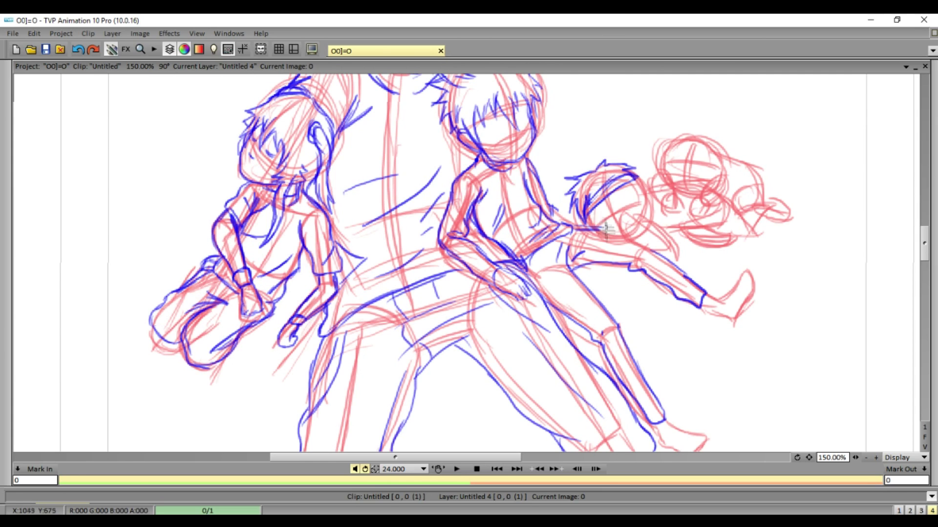
pyautogui.moveTo(619, 234)
pyautogui.mouseDown()
pyautogui.moveTo(637, 222)
pyautogui.moveTo(669, 246)
pyautogui.mouseUp()
pyautogui.moveTo(642, 218)
pyautogui.mouseDown()
pyautogui.moveTo(639, 202)
pyautogui.moveTo(597, 217)
pyautogui.mouseUp()
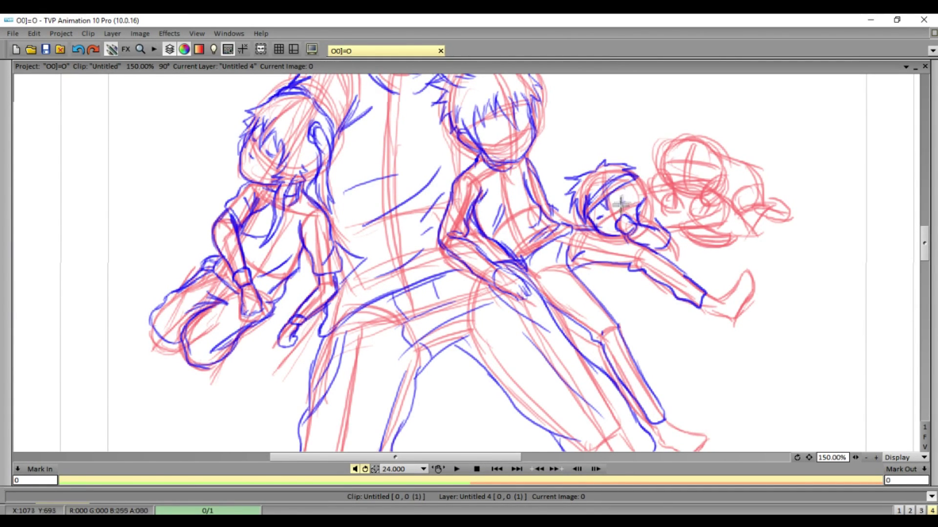
pyautogui.moveTo(635, 186)
pyautogui.mouseDown()
pyautogui.moveTo(640, 201)
pyautogui.moveTo(672, 191)
pyautogui.mouseUp()
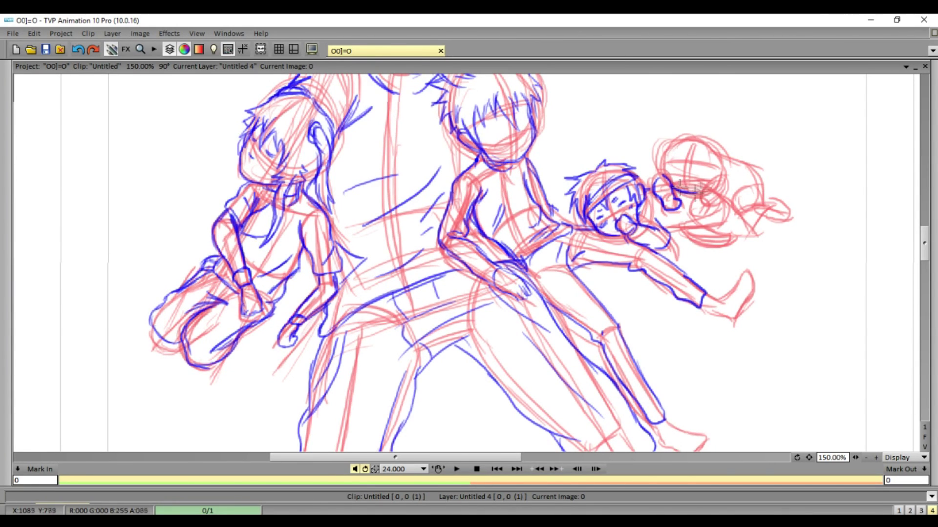
# Step: Ink the smallest child's spiky hair, arm, hand, back and body outline
pyautogui.moveTo(686, 155)
pyautogui.mouseDown()
pyautogui.moveTo(693, 172)
pyautogui.moveTo(712, 171)
pyautogui.mouseUp()
pyautogui.moveTo(696, 131); pyautogui.dragTo(673, 156)
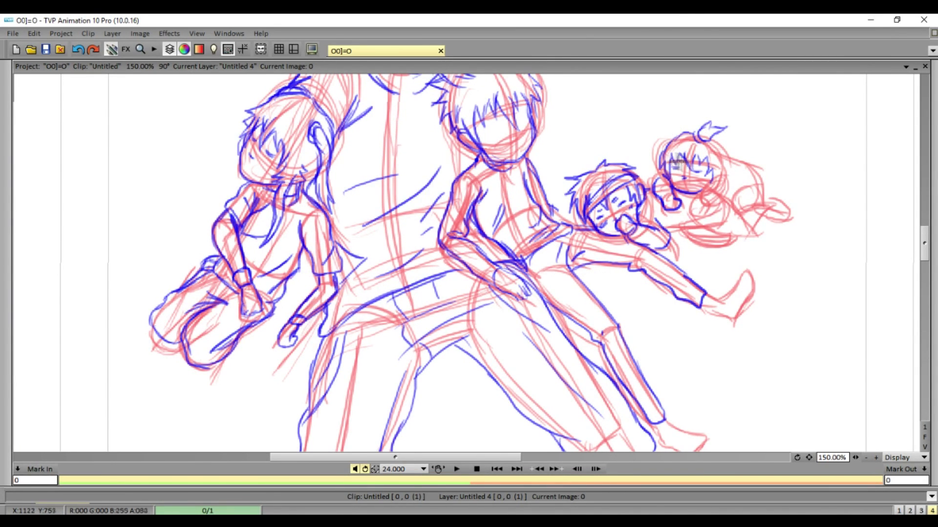
pyautogui.moveTo(708, 188)
pyautogui.mouseDown()
pyautogui.moveTo(683, 217)
pyautogui.moveTo(721, 180)
pyautogui.mouseUp()
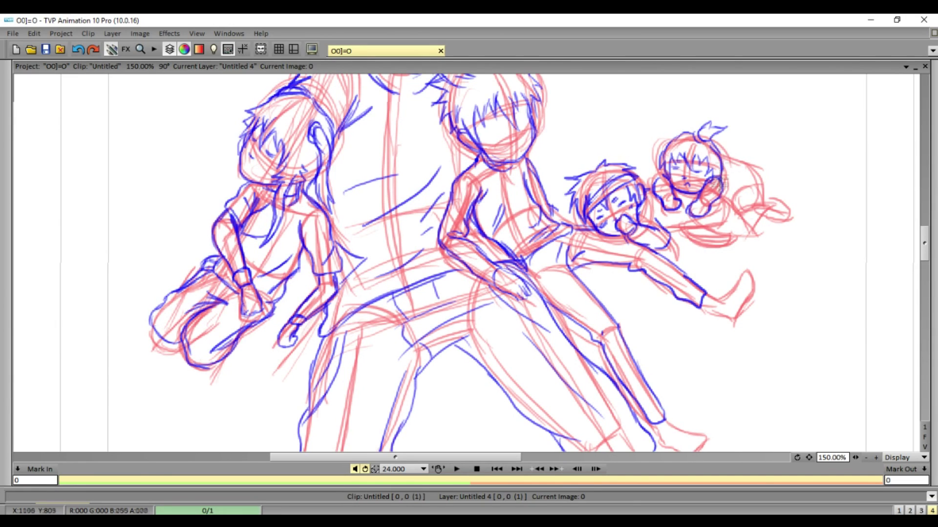
pyautogui.moveTo(656, 224)
pyautogui.mouseDown()
pyautogui.moveTo(747, 217)
pyautogui.moveTo(750, 201)
pyautogui.moveTo(679, 239)
pyautogui.mouseUp()
pyautogui.moveTo(727, 157)
pyautogui.mouseDown()
pyautogui.moveTo(756, 168)
pyautogui.moveTo(755, 210)
pyautogui.mouseUp()
pyautogui.moveTo(701, 305); pyautogui.dragTo(739, 315)
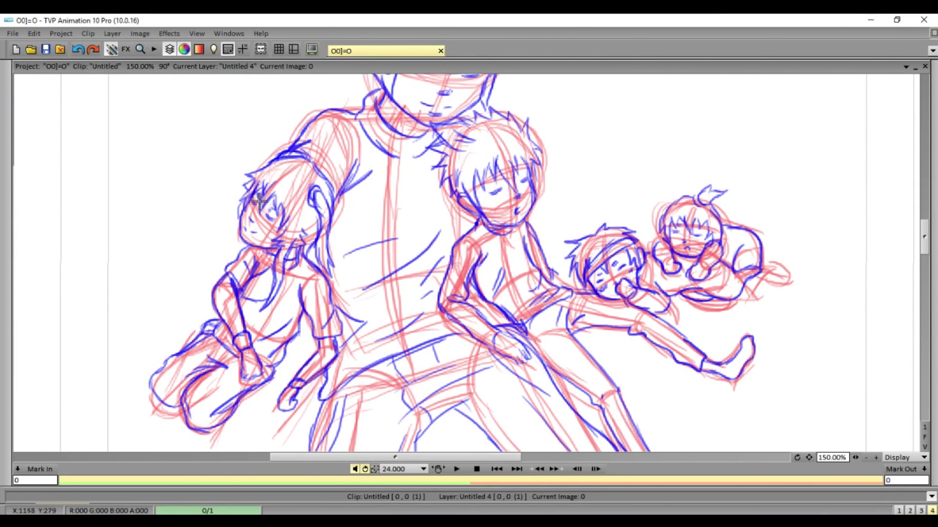
pyautogui.scroll(3, 490, 275)
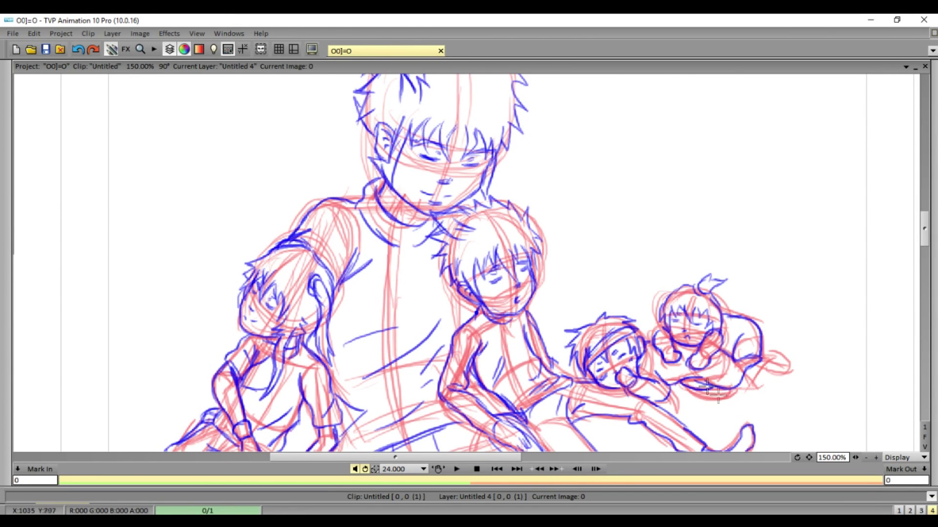
# Step: Zoom out from 150% to 50% and scroll to see the whole drawing down to the feet
pyautogui.click(866, 458)
pyautogui.click(865, 458)
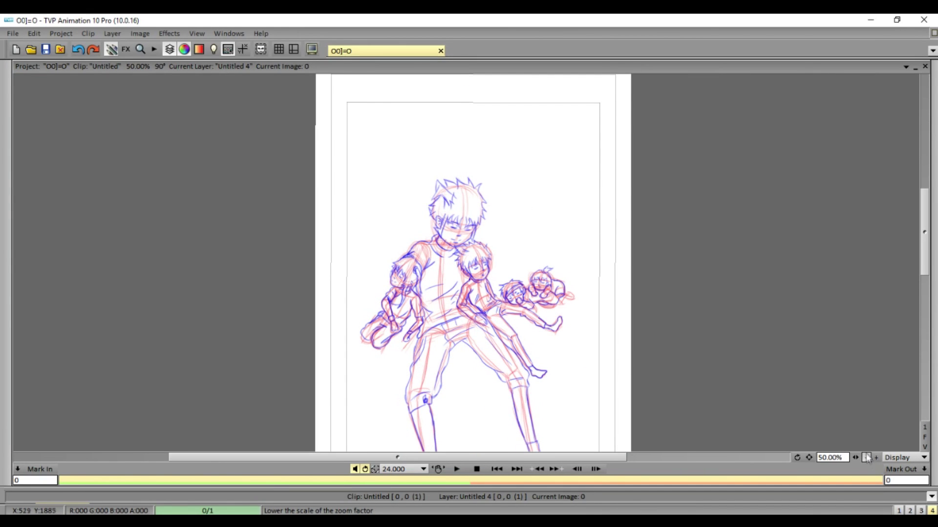
pyautogui.scroll(-5, 918, 272)
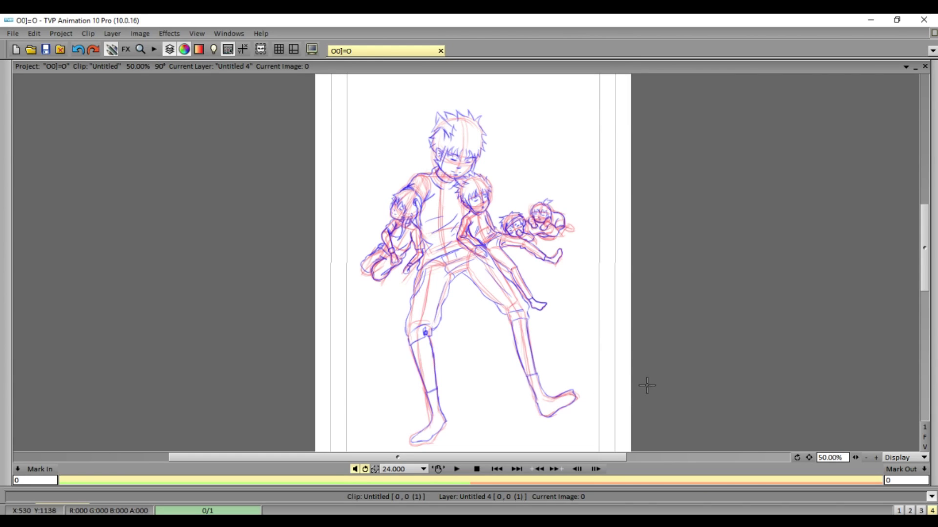
pyautogui.click(898, 509)
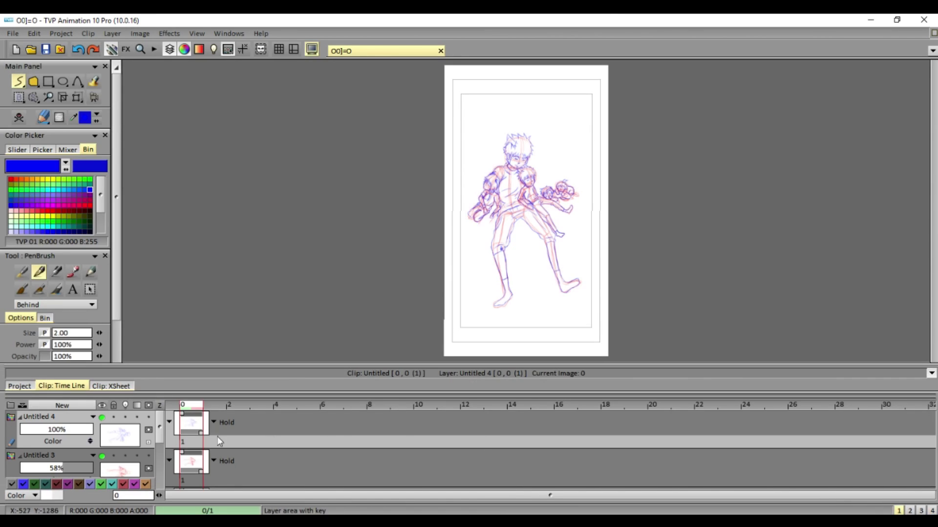
# Step: Hide sketch layer Untitled 3 and return to the canvas-only view
pyautogui.click(102, 456)
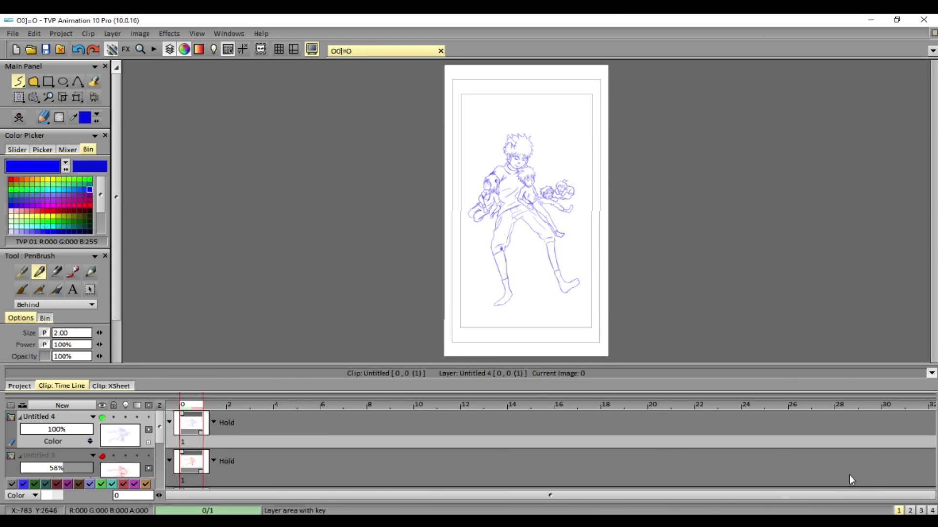
pyautogui.click(931, 511)
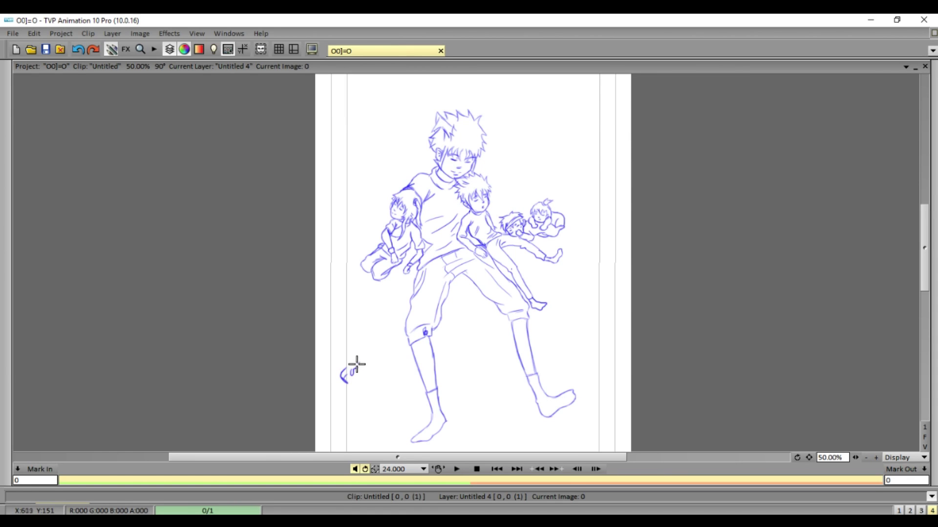
# Step: Handwrite 'Family Time' at lower left, sign between the legs, then bring up OBS
pyautogui.moveTo(374, 344); pyautogui.dragTo(380, 348)
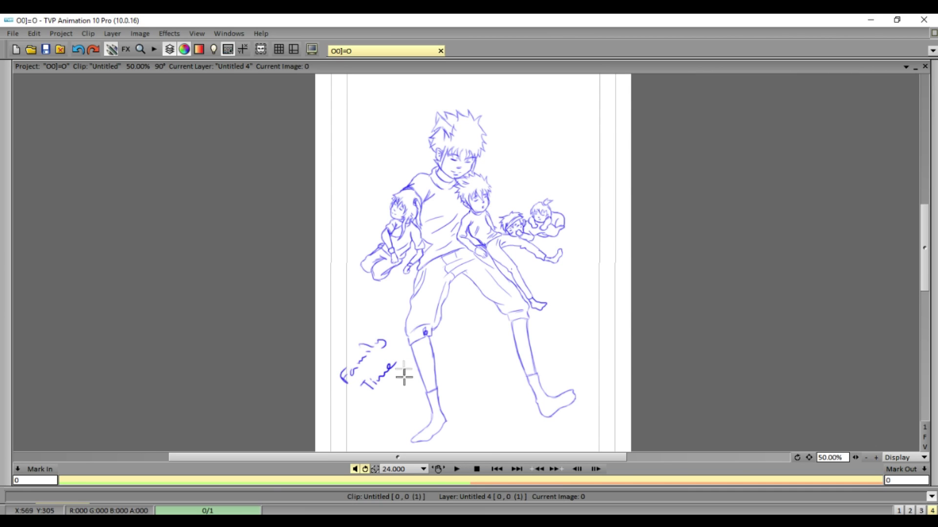
pyautogui.moveTo(477, 404)
pyautogui.mouseDown()
pyautogui.moveTo(481, 393)
pyautogui.moveTo(507, 398)
pyautogui.mouseUp()
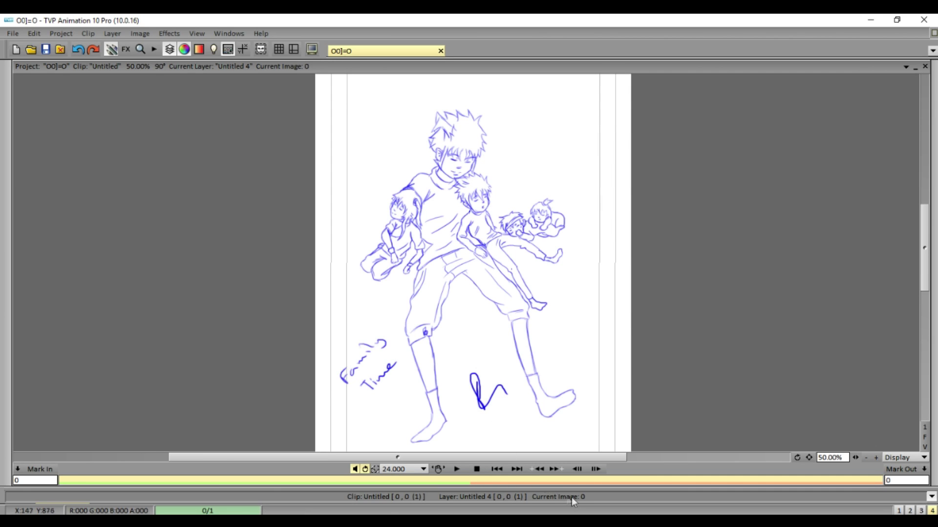
pyautogui.hotkey('alt', 'Tab')
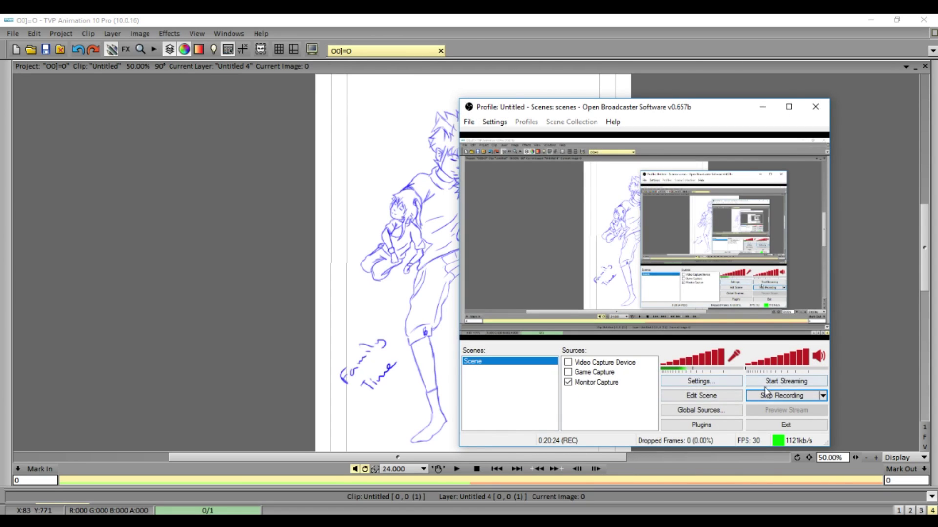
pyautogui.click(729, 53)
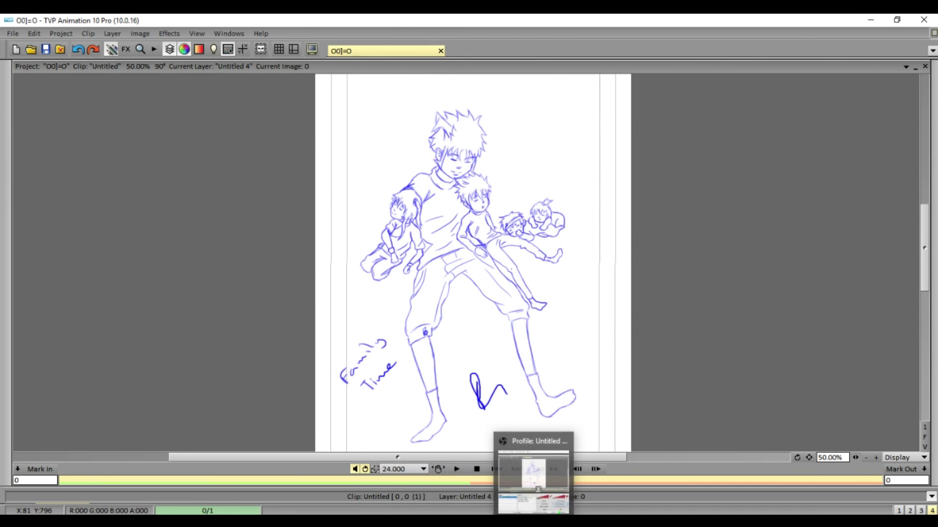
pyautogui.click(546, 493)
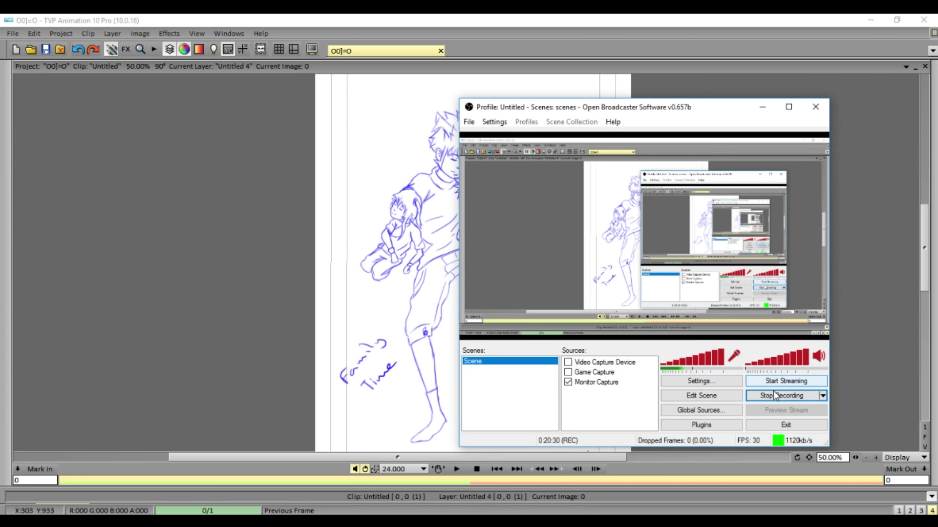